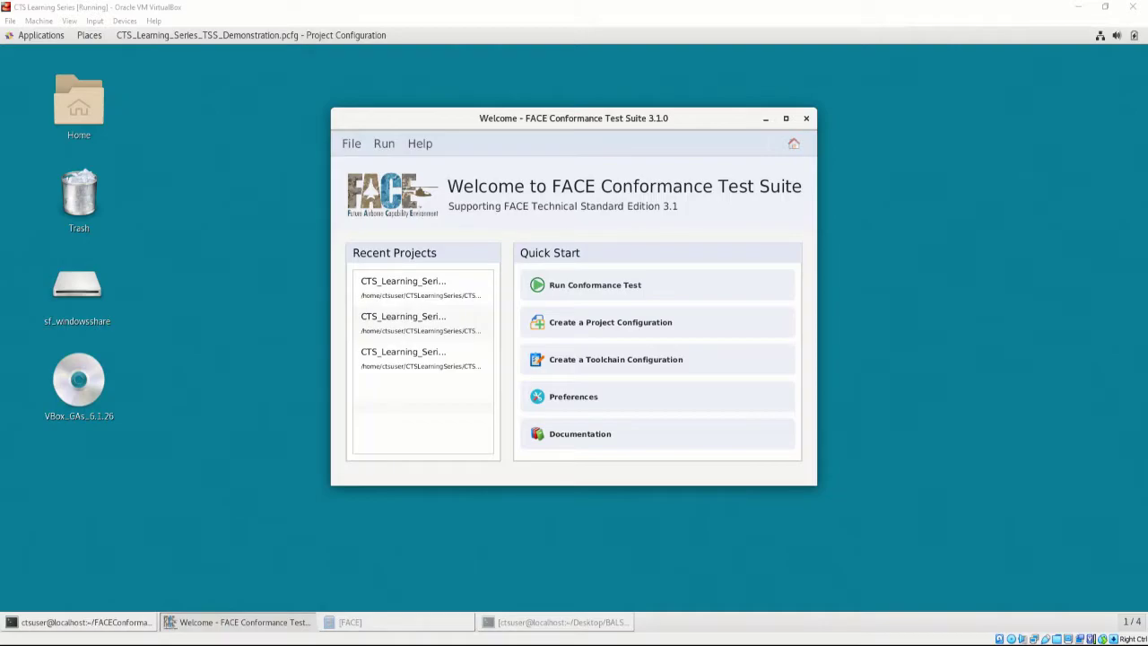
# - Start a new project configuration named CTS_Learning_Series_IOSS_Demonstration
pyautogui.click(365, 172)
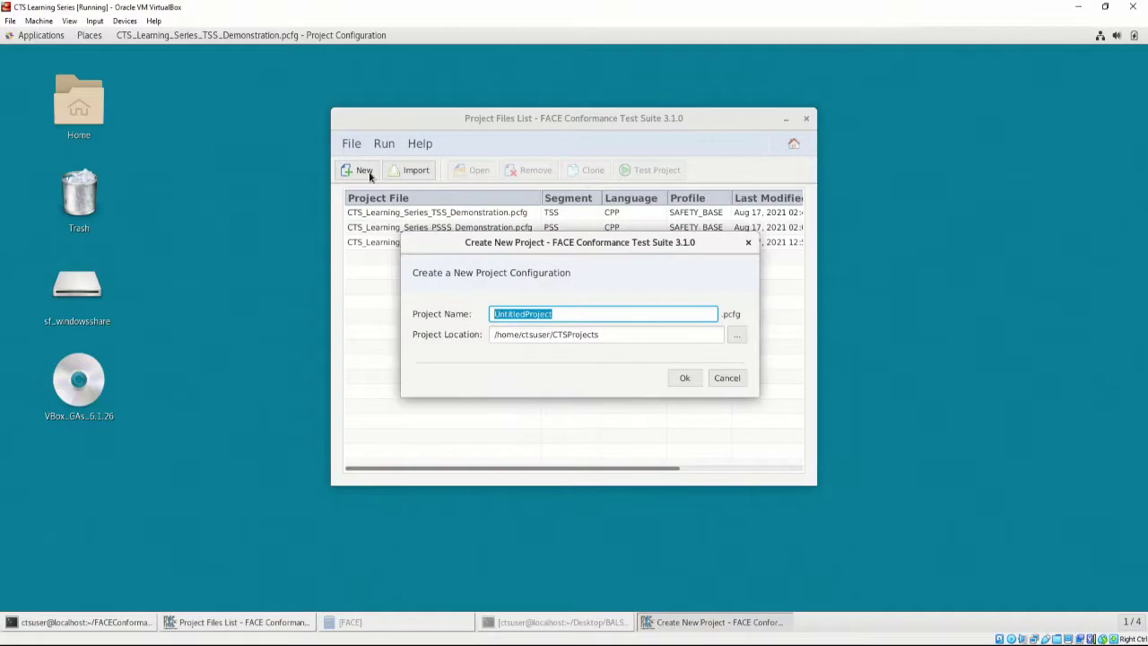
pyautogui.write('CTS_Learning_SEries_')
pyautogui.press('BackSpace')
pyautogui.press('BackSpace')
pyautogui.press('BackSpace')
pyautogui.press('BackSpace')
pyautogui.press('BackSpace')
pyautogui.press('BackSpace')
pyautogui.write('eries_IOSS_Demonstration.')
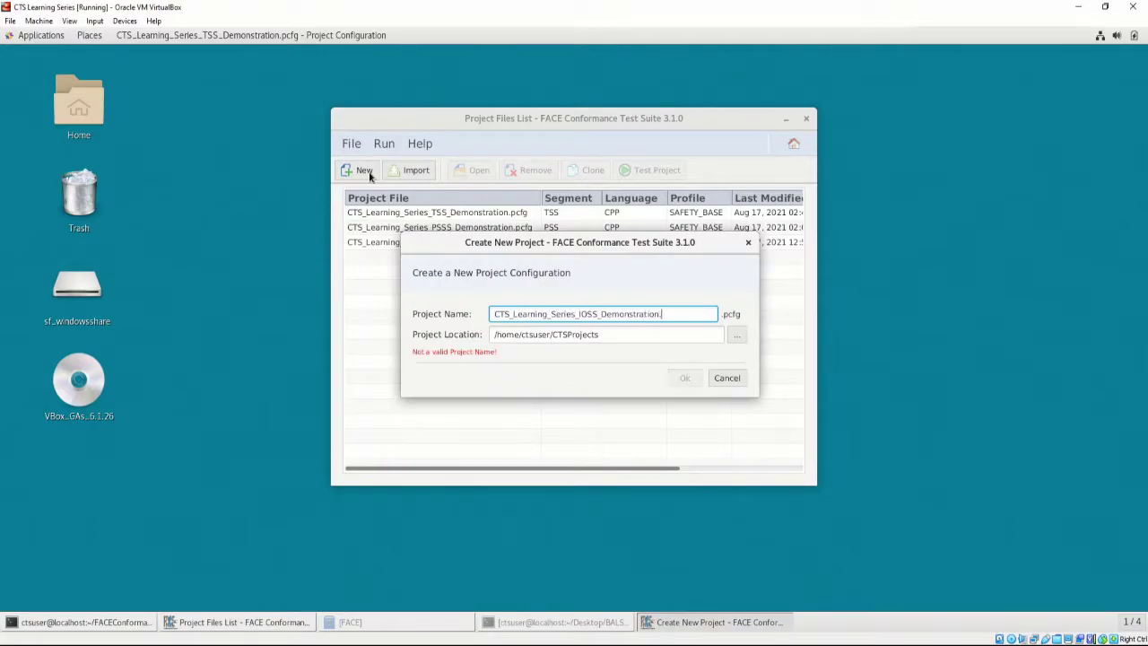
pyautogui.press('BackSpace')
# - Set the project location to the CTSLearningSeries folder in the home directory and create the project
pyautogui.click(737, 335)
pyautogui.click(384, 87)
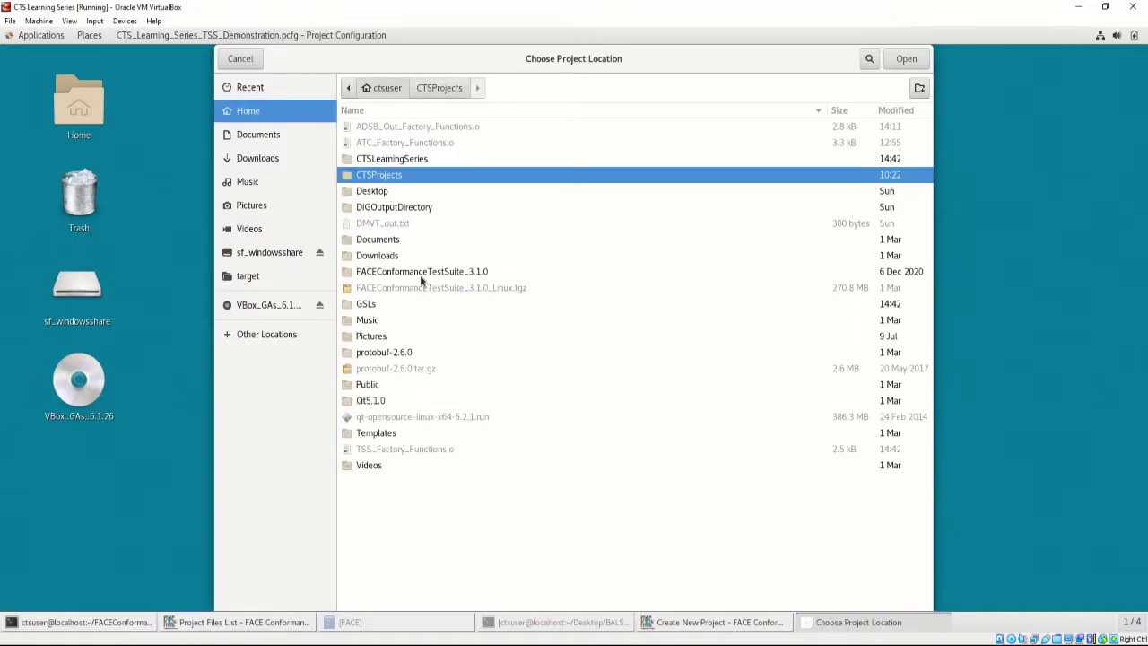
pyautogui.doubleClick(405, 159)
pyautogui.press('Return')
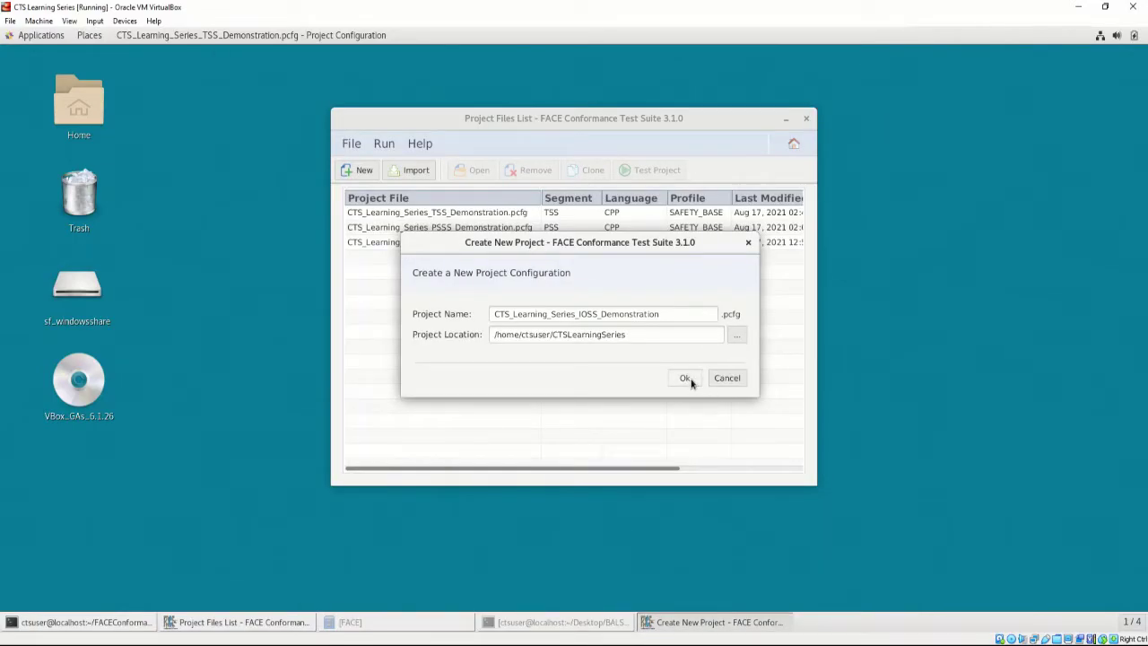
pyautogui.click(684, 378)
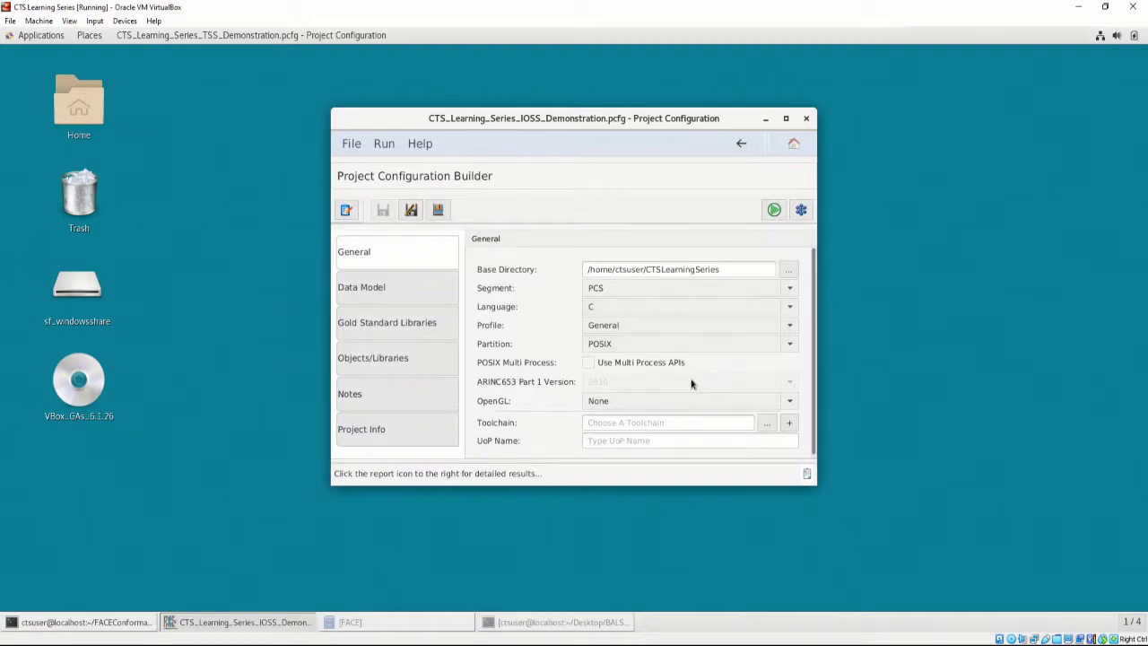
# - Change the project's base directory to /home/ctsuser
pyautogui.click(787, 269)
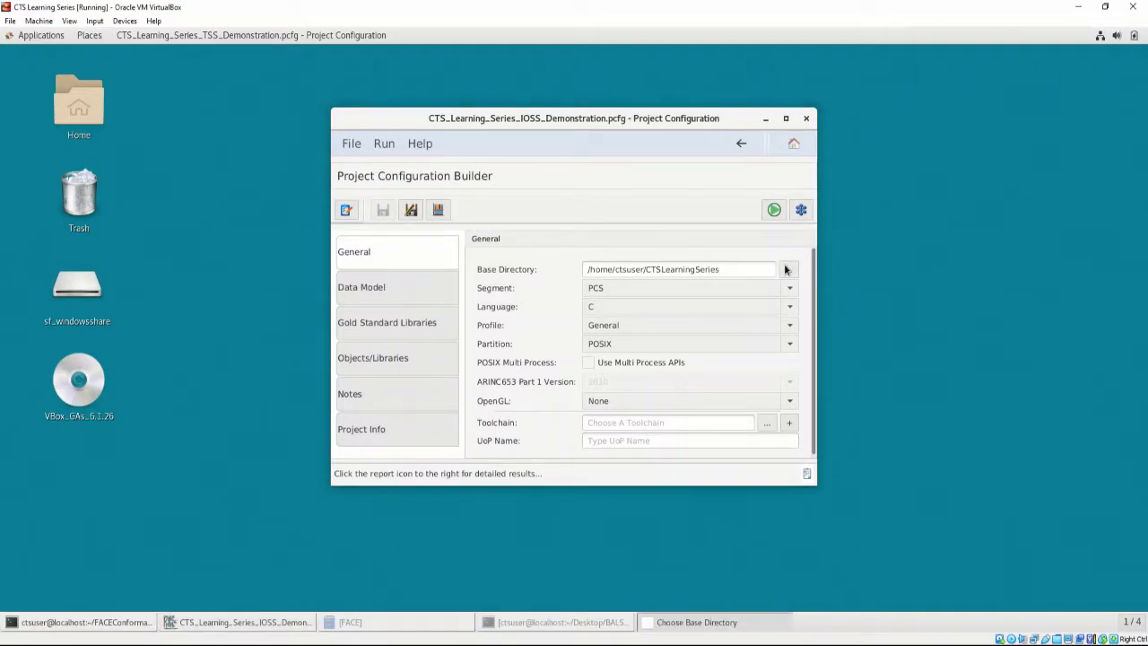
pyautogui.click(394, 90)
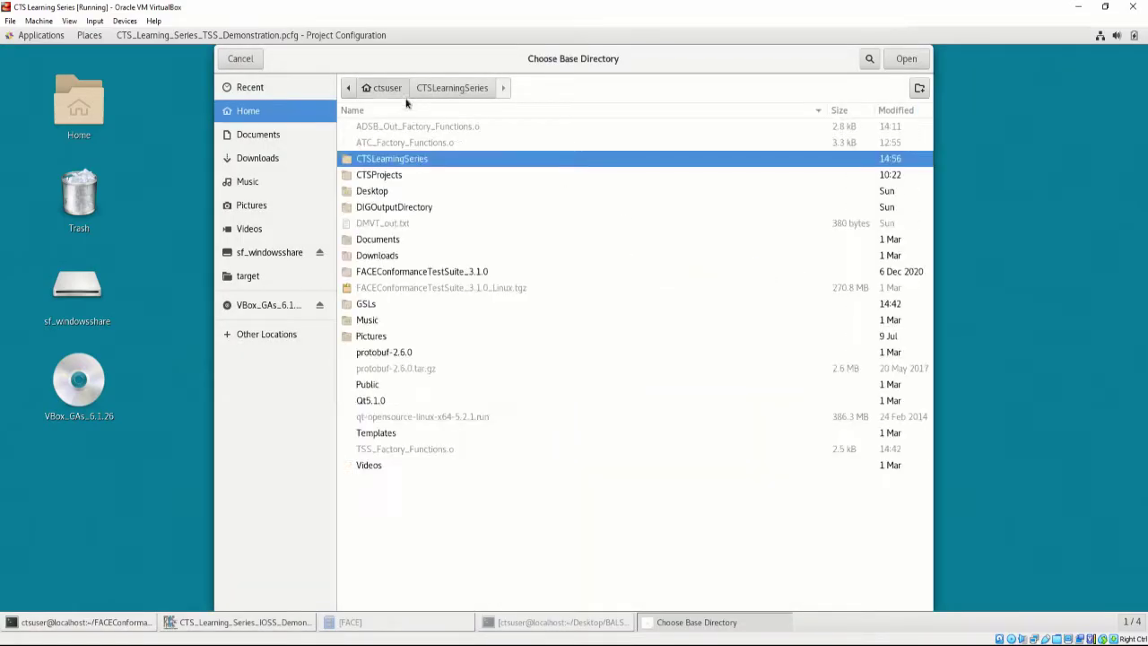
pyautogui.keyDown('ctrl'); pyautogui.click(448, 162); pyautogui.keyUp('ctrl')
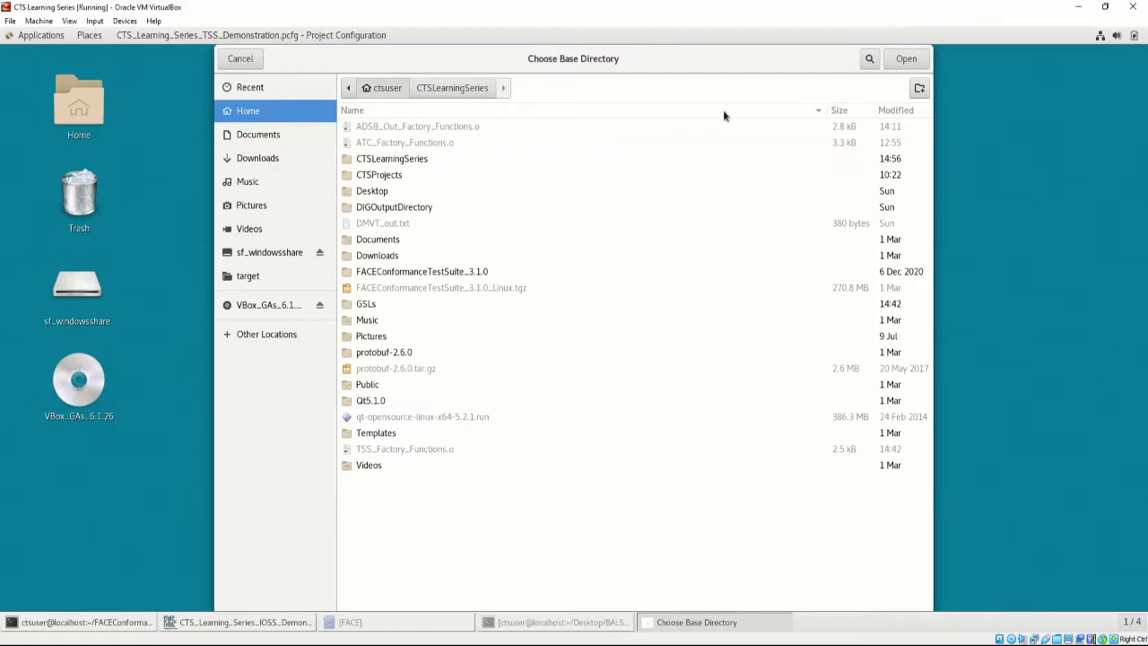
pyautogui.click(904, 60)
# - Set the project's segment to IOS, the language to C++ and the profile to Safety Base
pyautogui.click(790, 288)
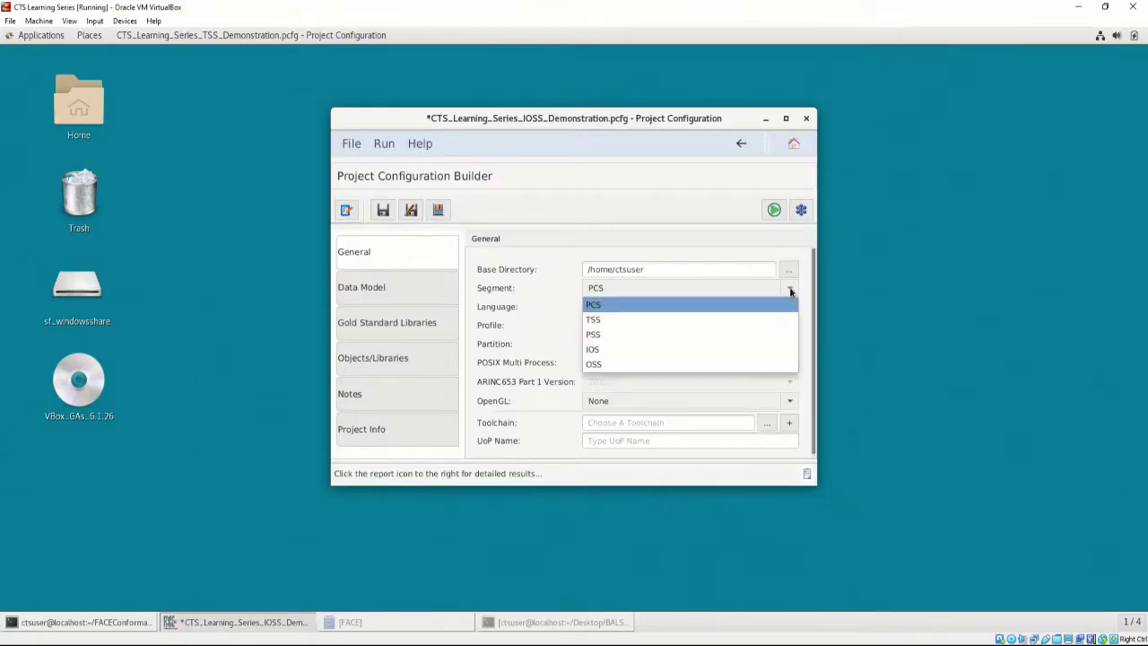
pyautogui.click(764, 349)
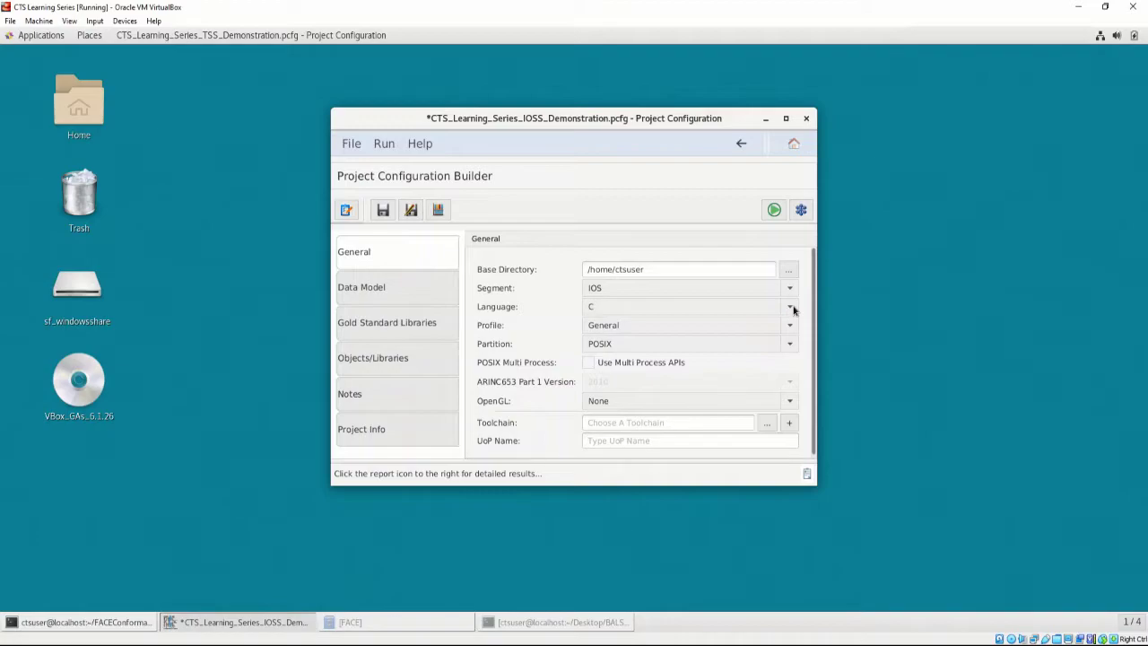
pyautogui.click(792, 309)
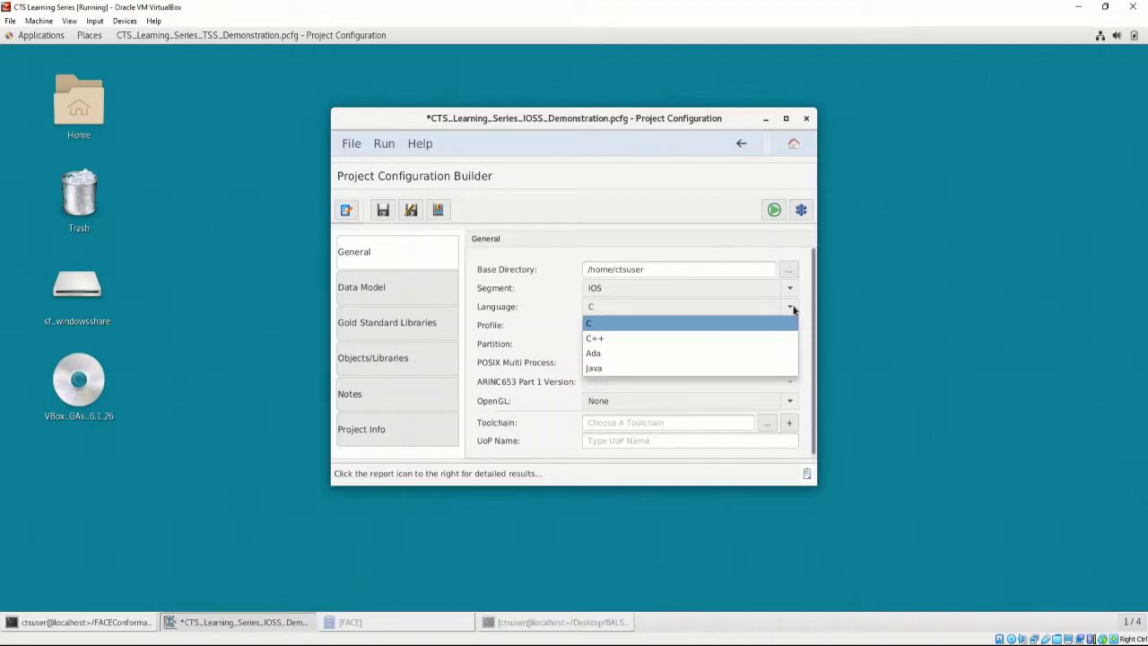
pyautogui.click(768, 338)
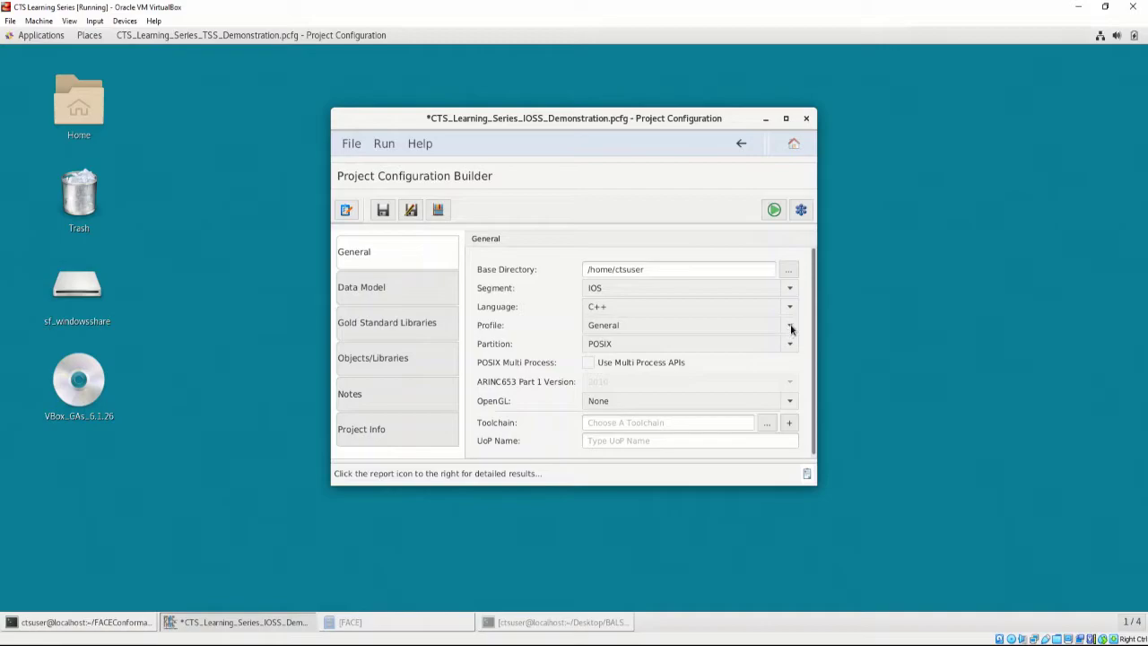
pyautogui.click(789, 326)
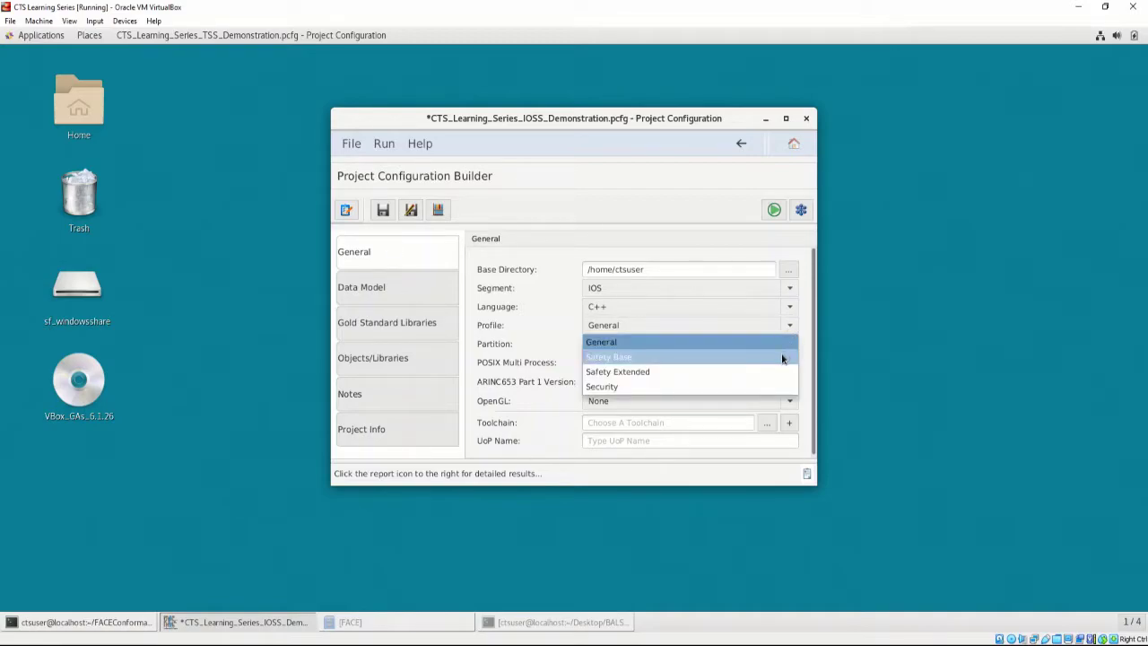
pyautogui.click(782, 357)
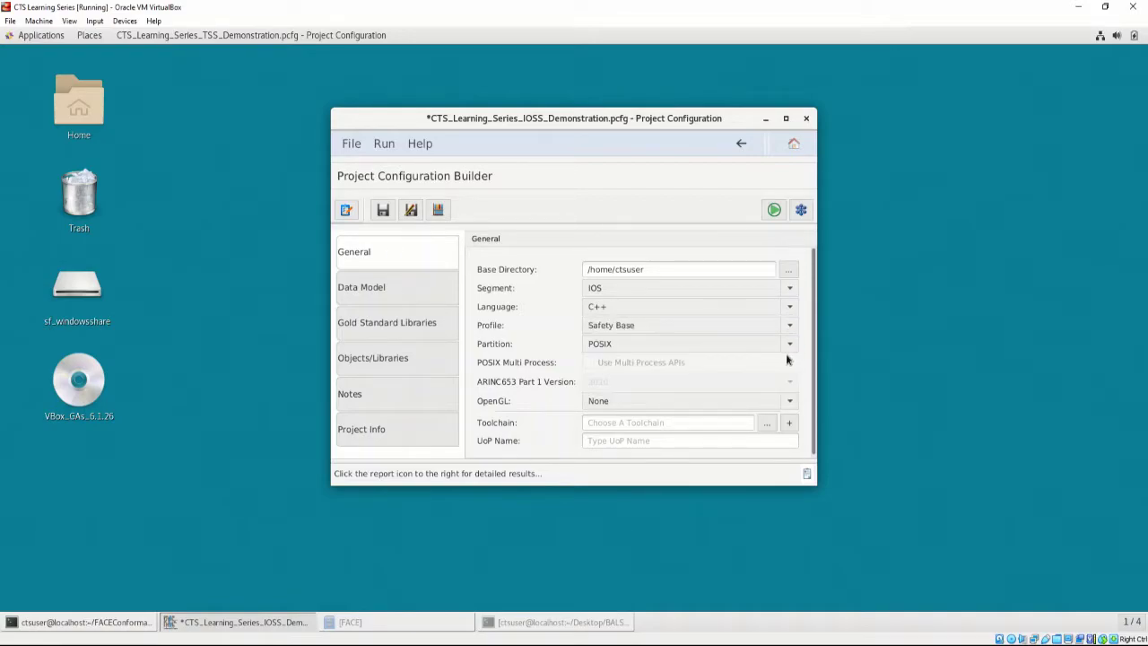
# - Choose the project's toolchain configuration file from the toolchain folder of FACEConformanceTestSuite_3.1.0
pyautogui.click(770, 423)
pyautogui.doubleClick(438, 129)
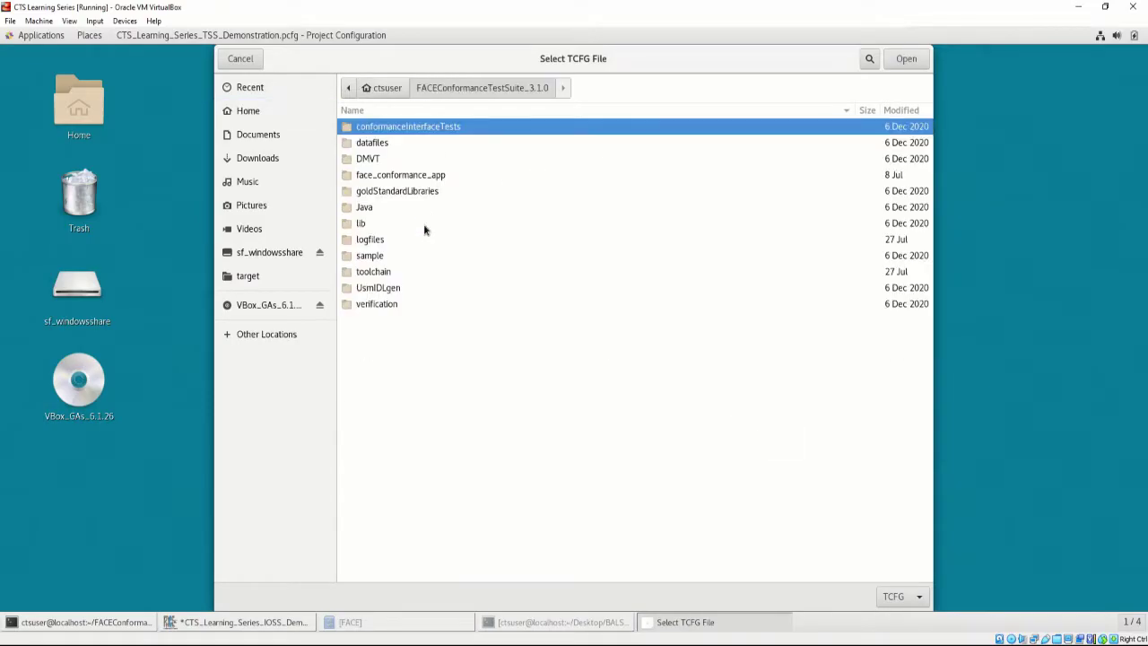
pyautogui.doubleClick(392, 271)
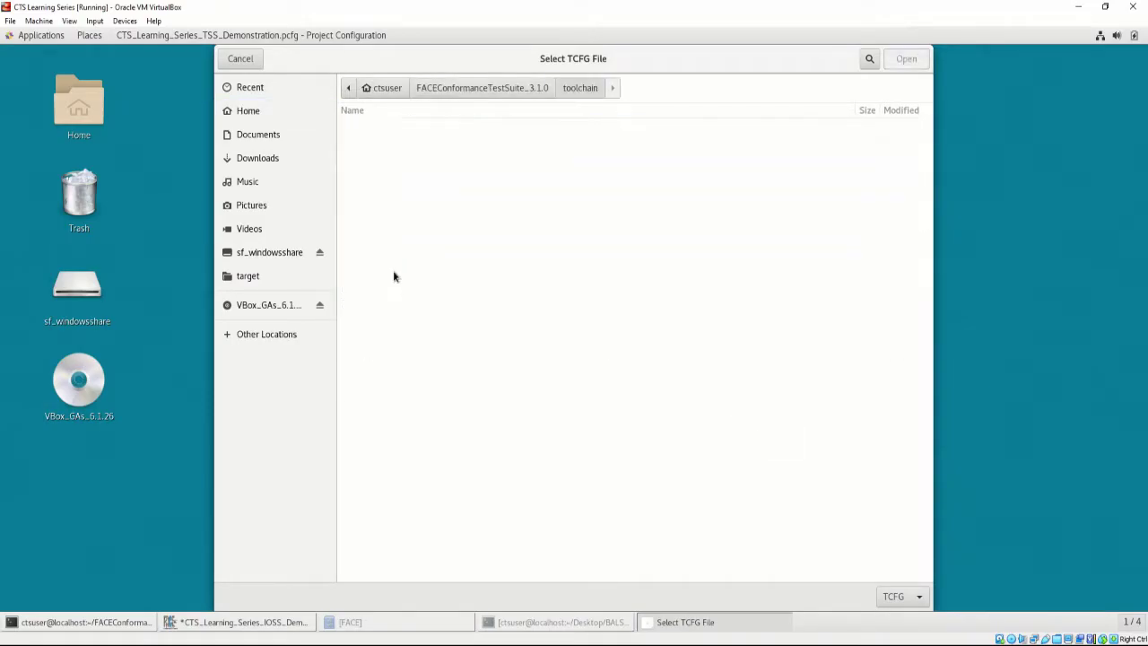
pyautogui.doubleClick(448, 142)
pyautogui.doubleClick(460, 131)
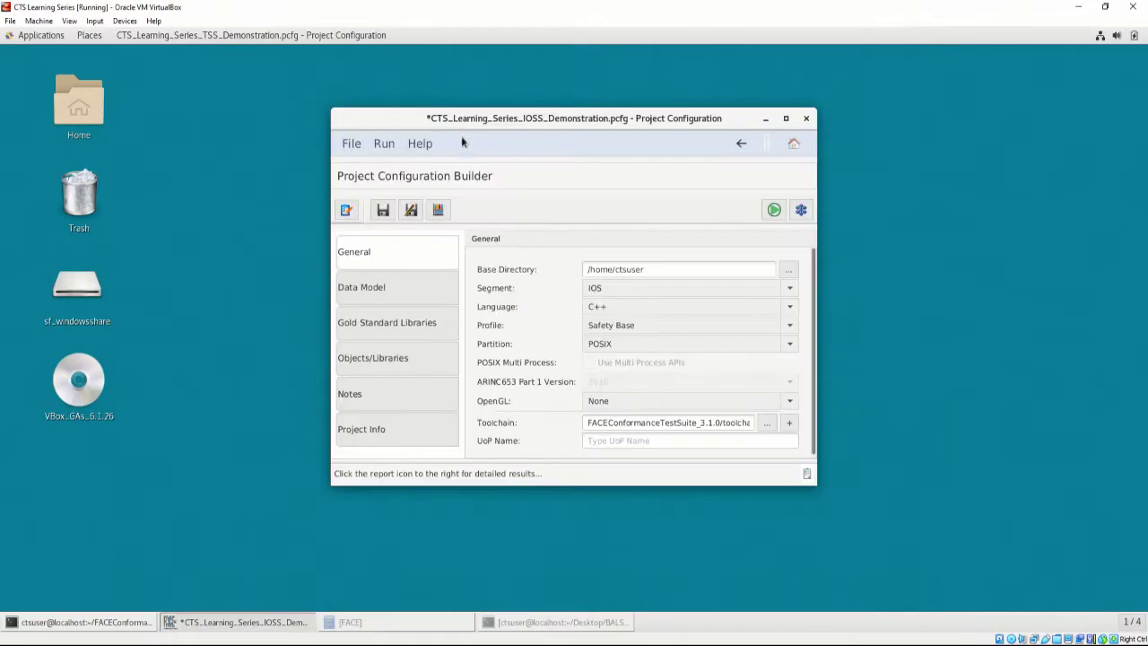
# - Enter "CTS Learning Series IOSS Example" as the UoP name and save the project configuration
pyautogui.click(631, 440)
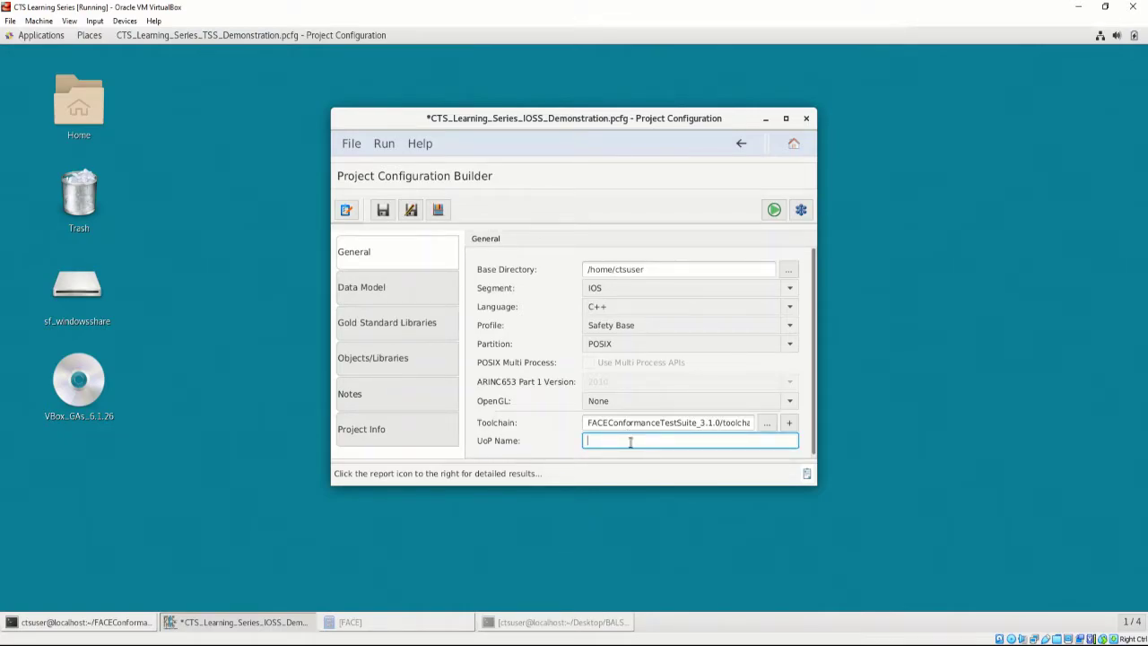
pyautogui.write('CTS Learning Series IOSS Example')
pyautogui.click(384, 211)
# - Set the Gold Standard Libraries directory to the GSLs folder in the home directory
pyautogui.click(447, 303)
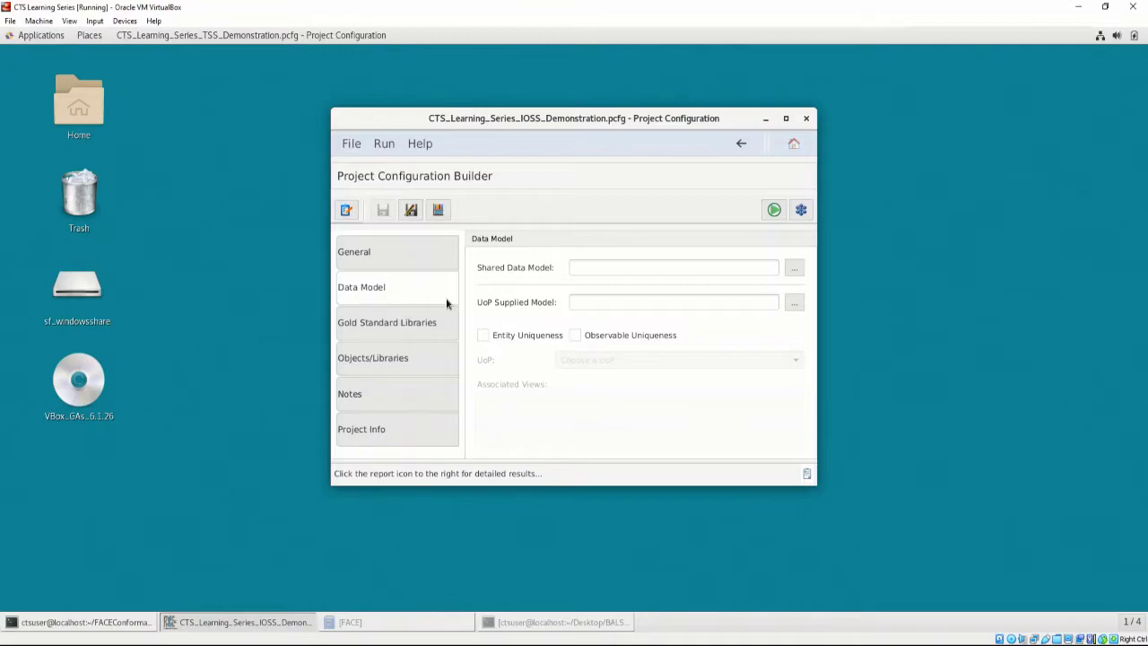
pyautogui.click(444, 318)
pyautogui.click(789, 269)
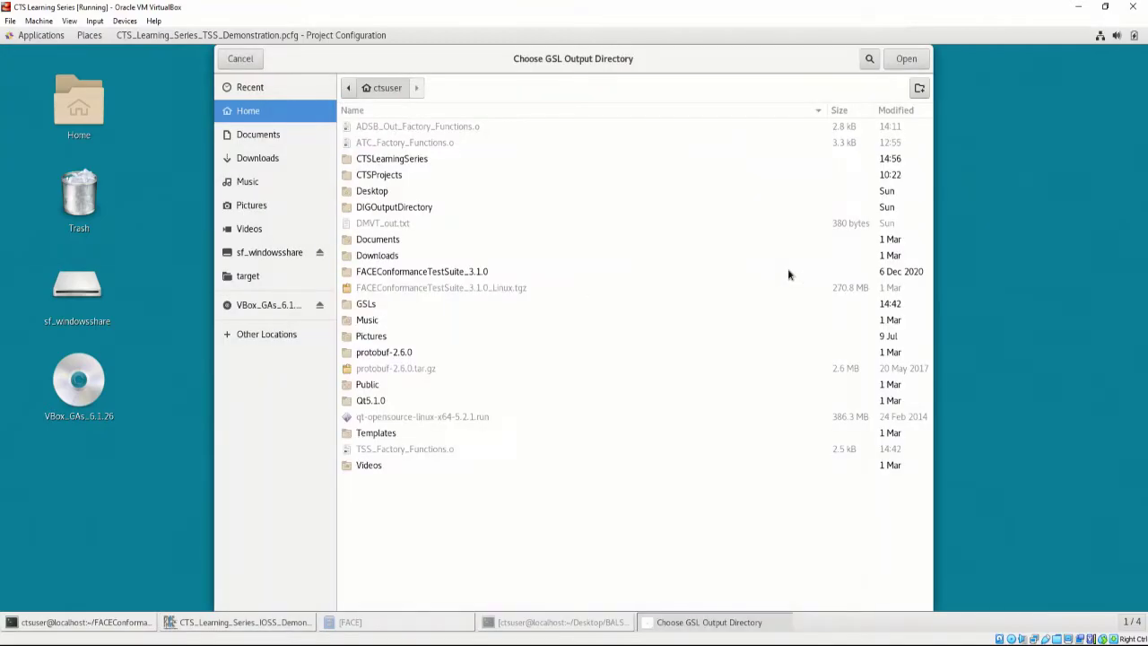
pyautogui.click(391, 304)
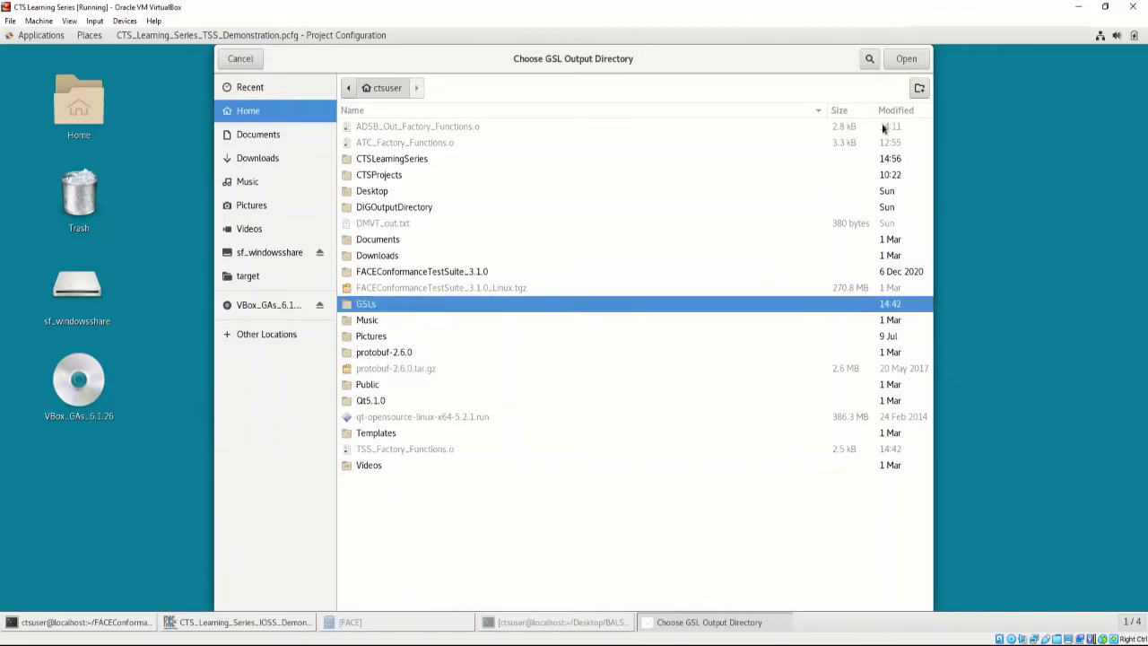
pyautogui.click(905, 58)
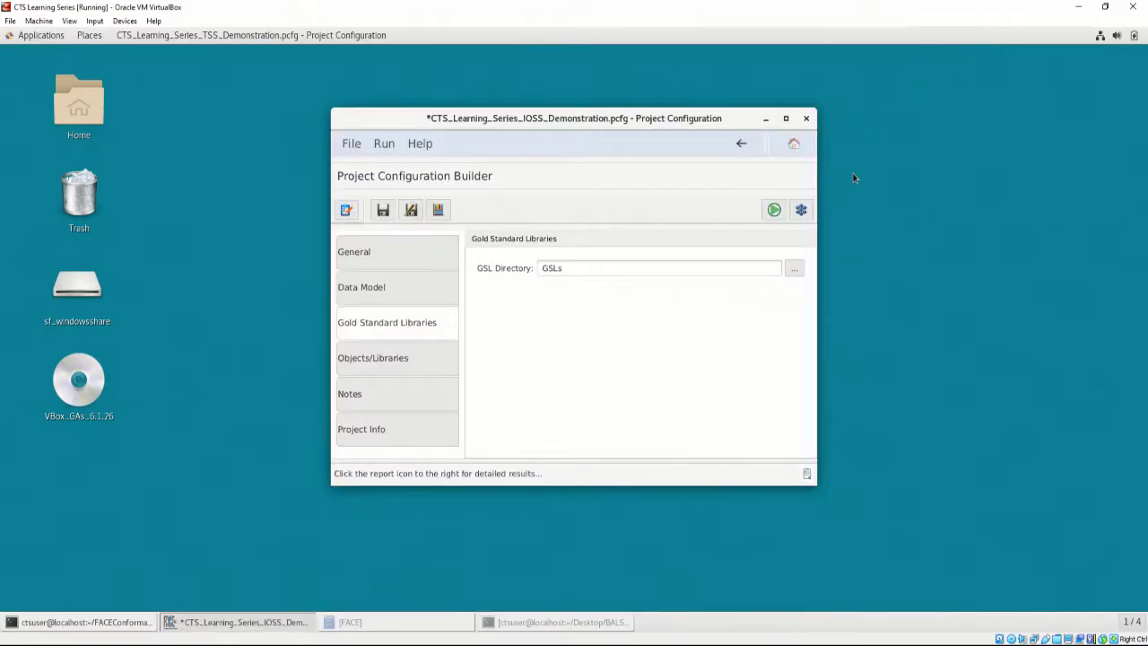
# - Mark the Generic I/O Interface as defined in the IOS objects and libraries settings and save the project
pyautogui.click(438, 372)
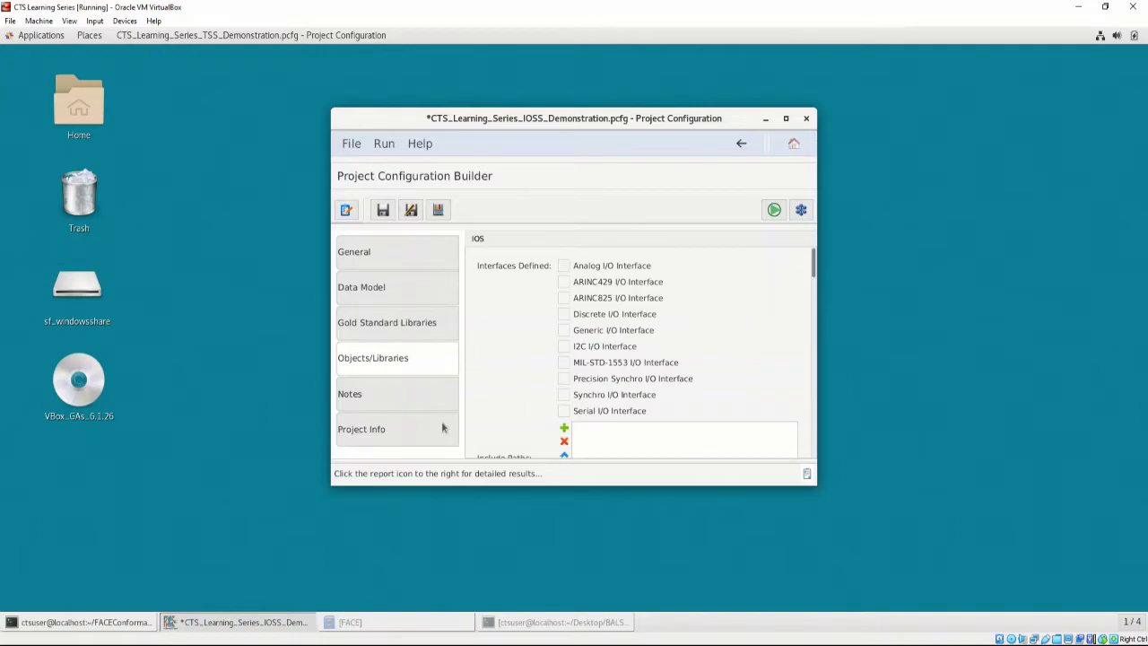
pyautogui.click(564, 331)
pyautogui.scroll(-3, 516, 372)
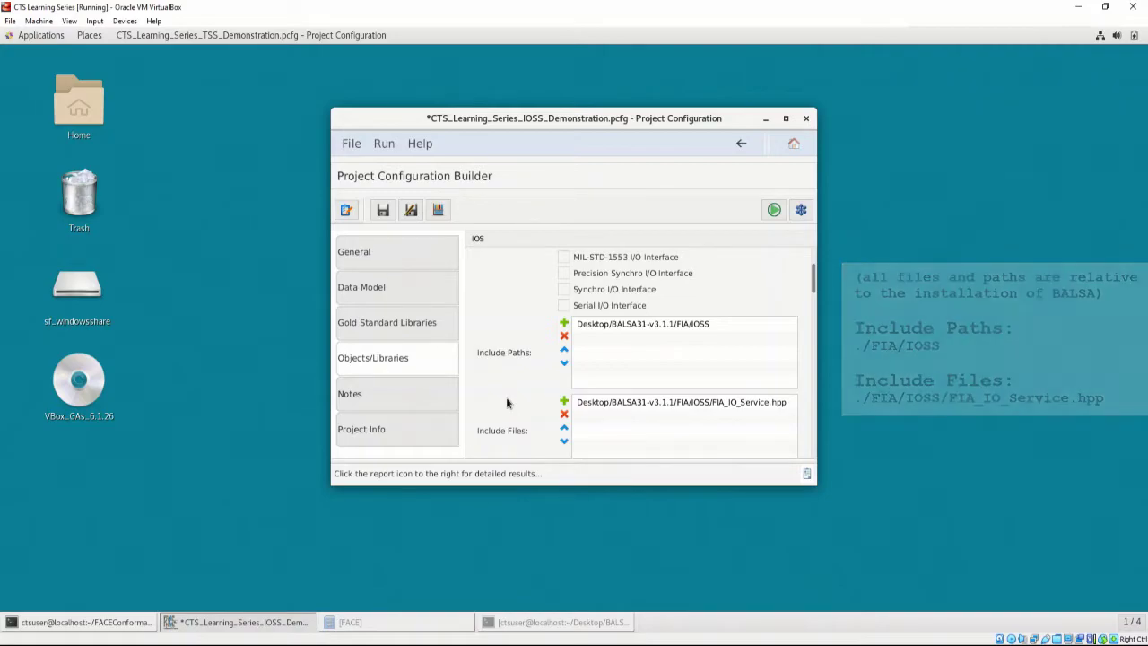
pyautogui.scroll(-4, 506, 402)
pyautogui.scroll(-1, 505, 402)
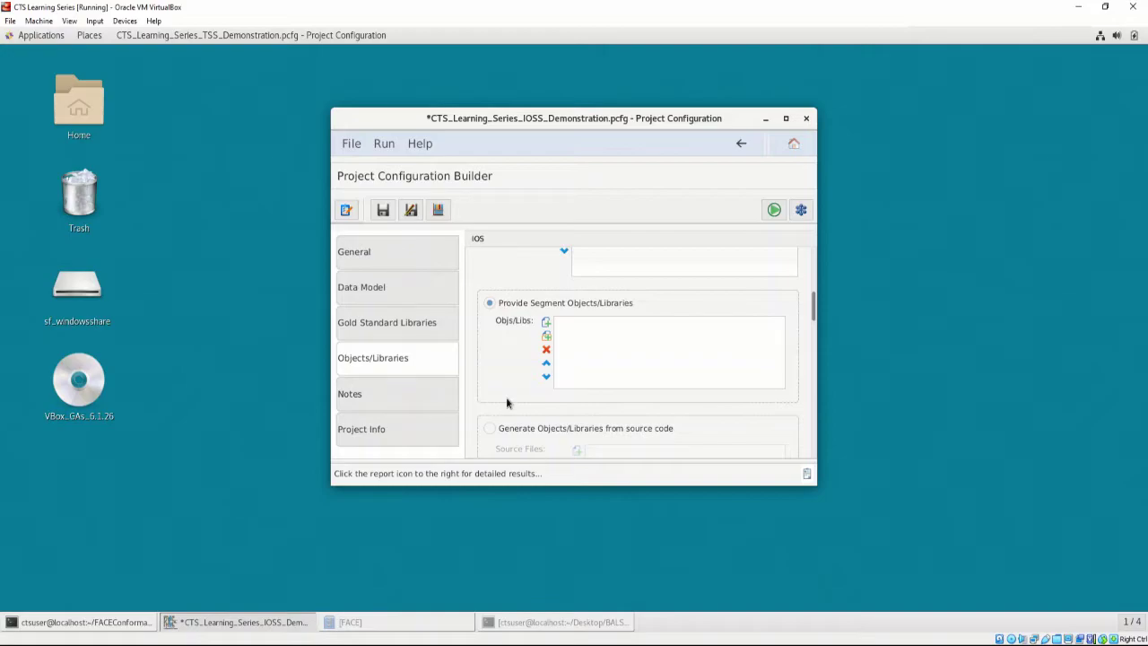
pyautogui.scroll(-5, 506, 396)
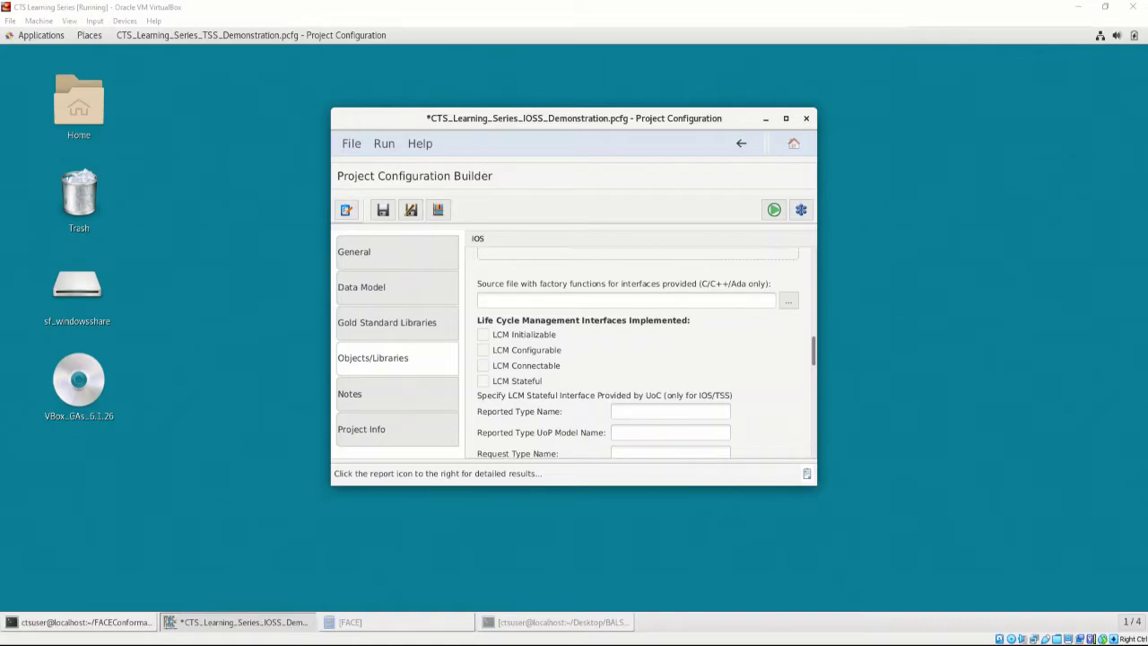
pyautogui.hotkey('ctrl', 's')
# - Enable Configuration Services among the FACE interfaces used and review the remaining interface settings
pyautogui.scroll(-5, 512, 410)
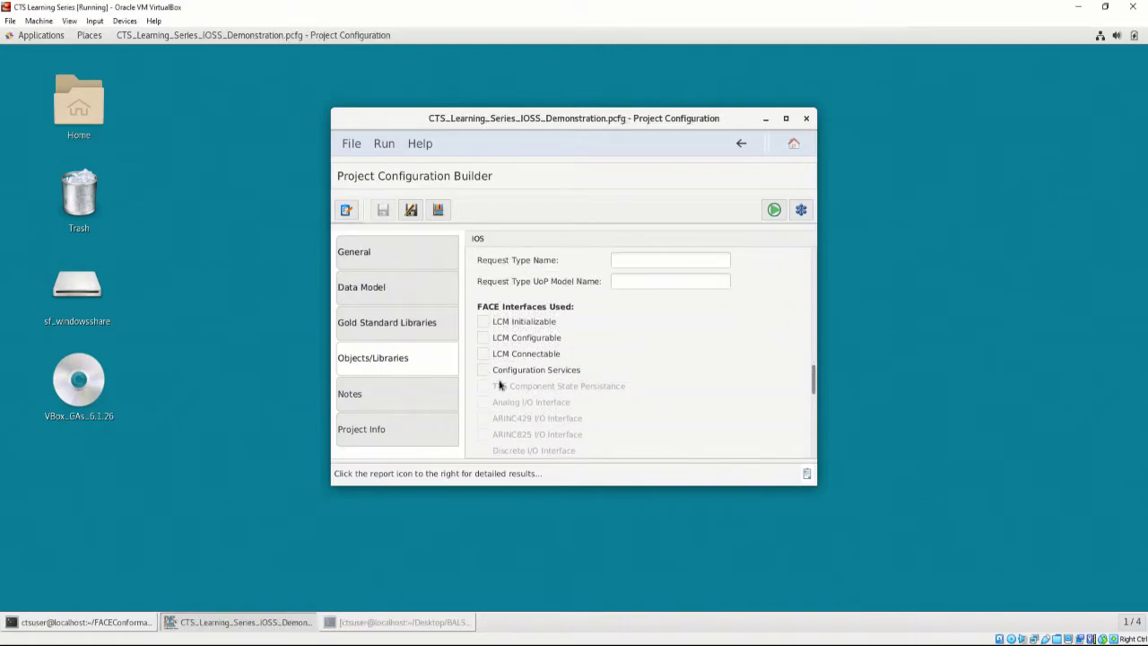
pyautogui.click(483, 371)
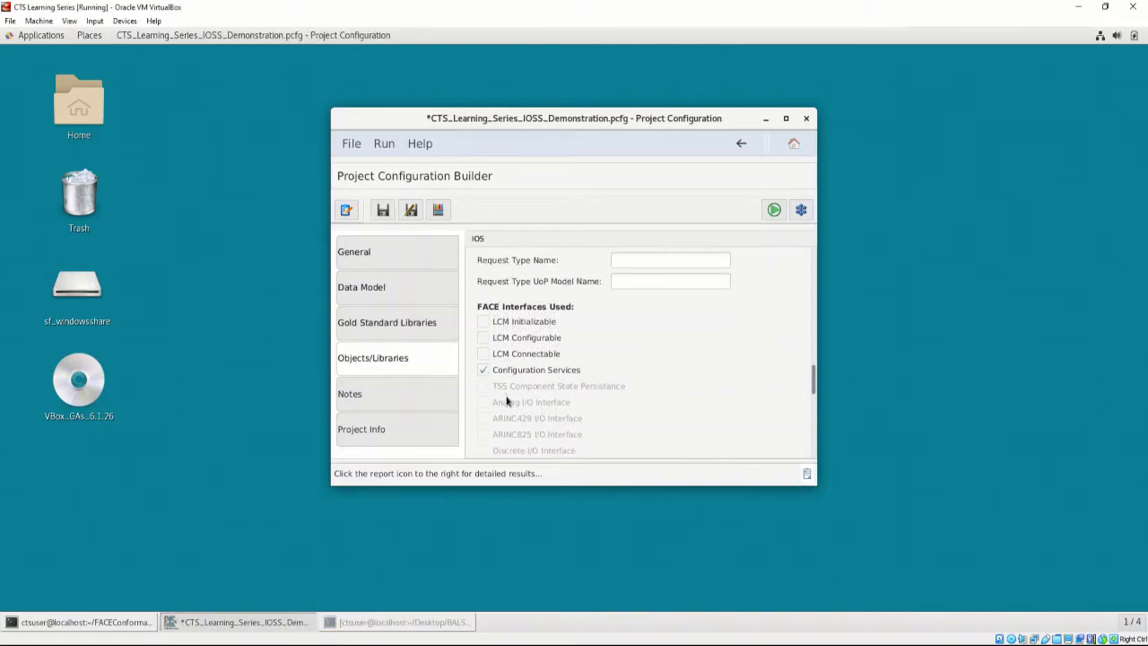
pyautogui.scroll(-5, 506, 400)
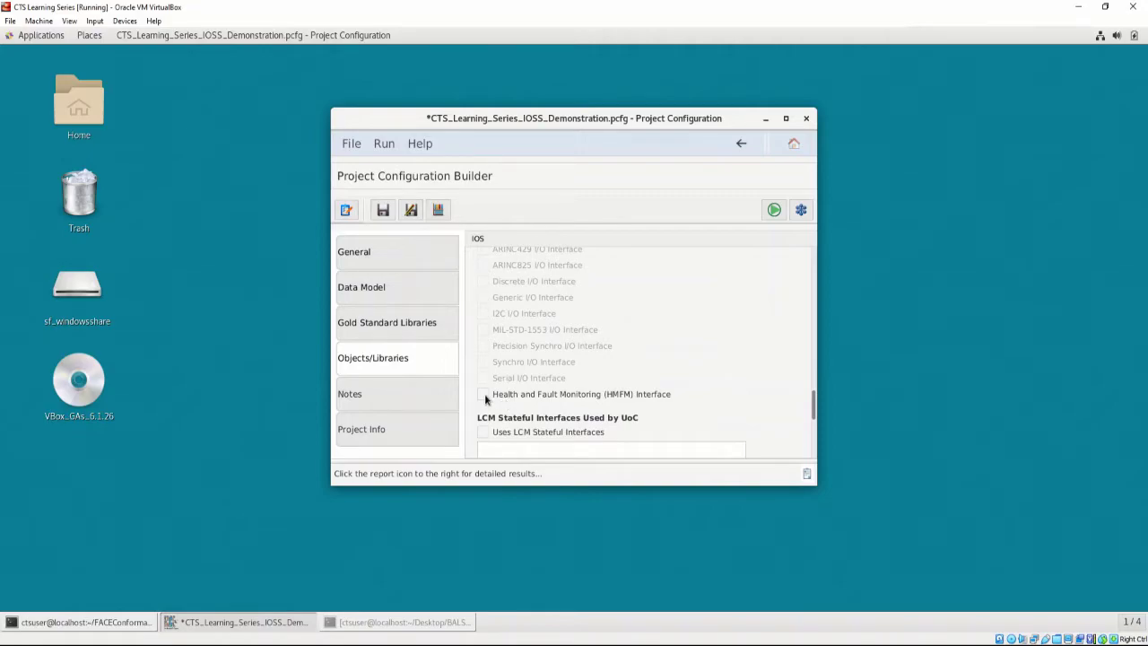
pyautogui.scroll(-5, 787, 378)
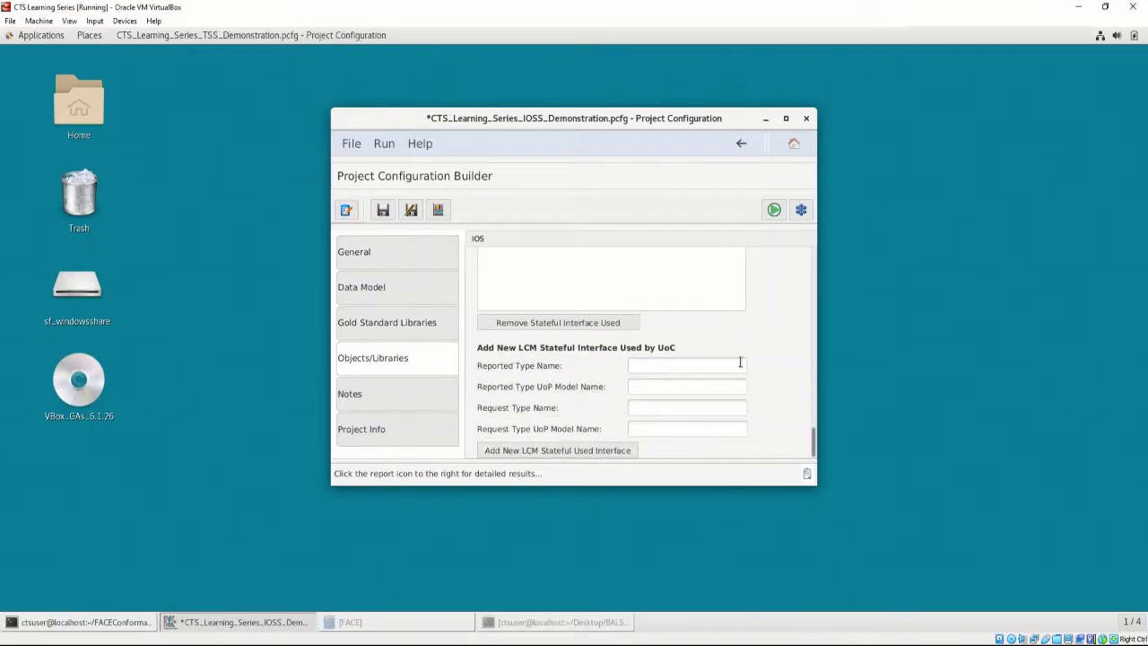
# - Save the project configuration and generate its Gold Standard Libraries
pyautogui.click(383, 212)
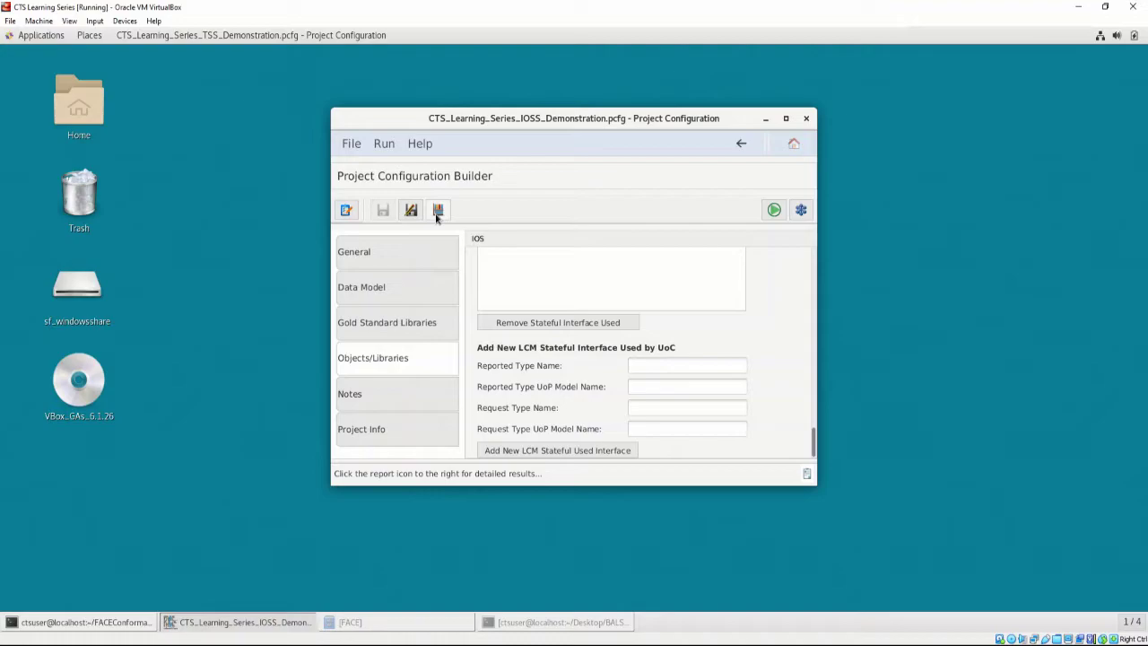
pyautogui.click(438, 212)
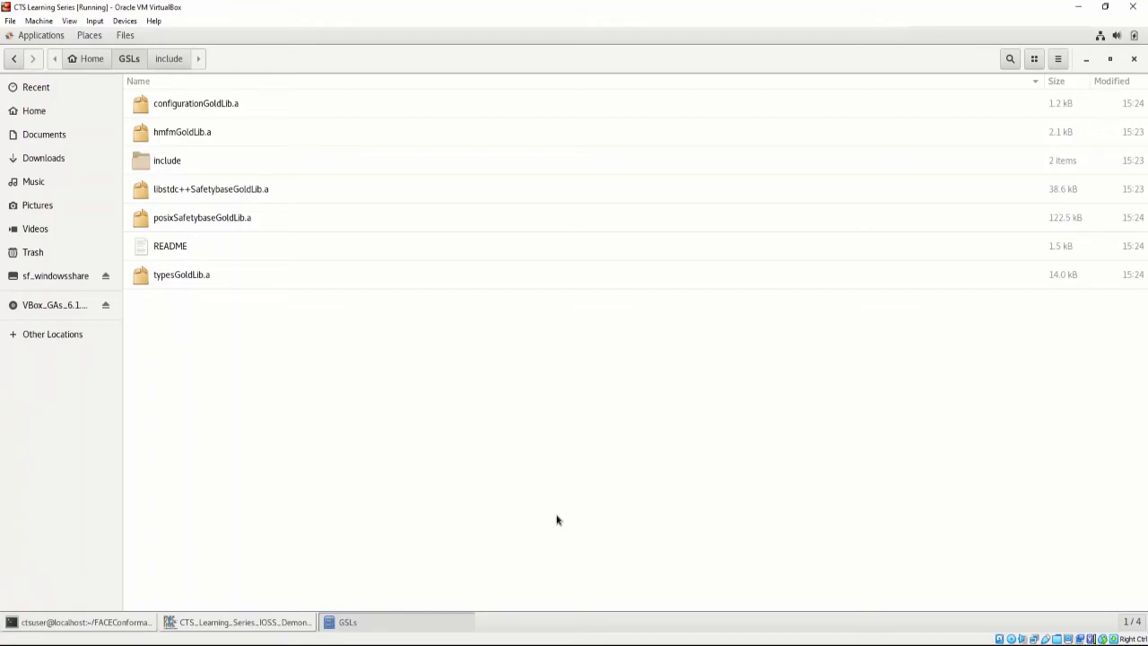
# - Check the generated README in the GSLs folder for the associated include directories, and open the include folder
pyautogui.doubleClick(384, 250)
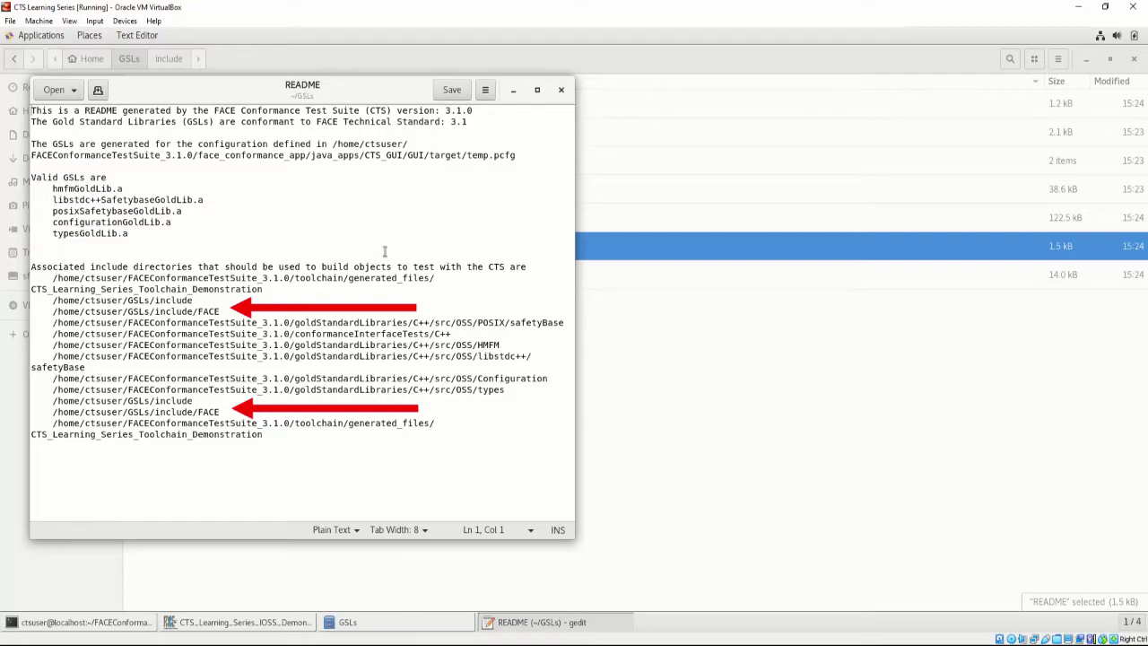
pyautogui.click(561, 90)
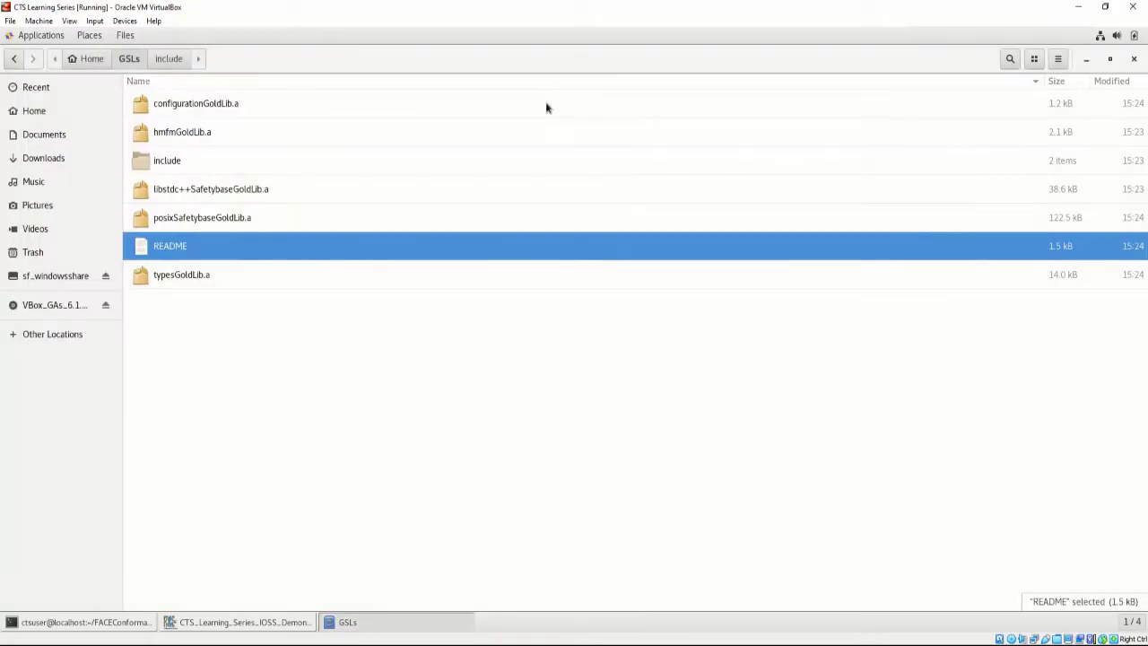
pyautogui.doubleClick(475, 167)
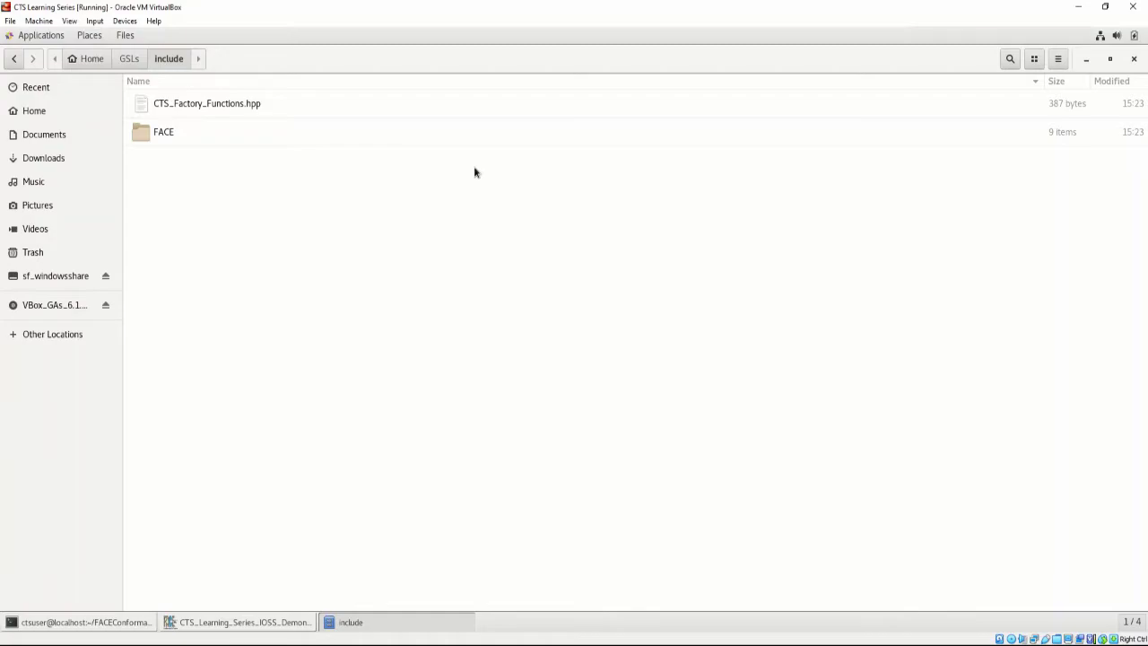
# - Examine the generated CTS_Factory_Functions.hpp header in the include folder, then look inside the FACE folder
pyautogui.doubleClick(463, 111)
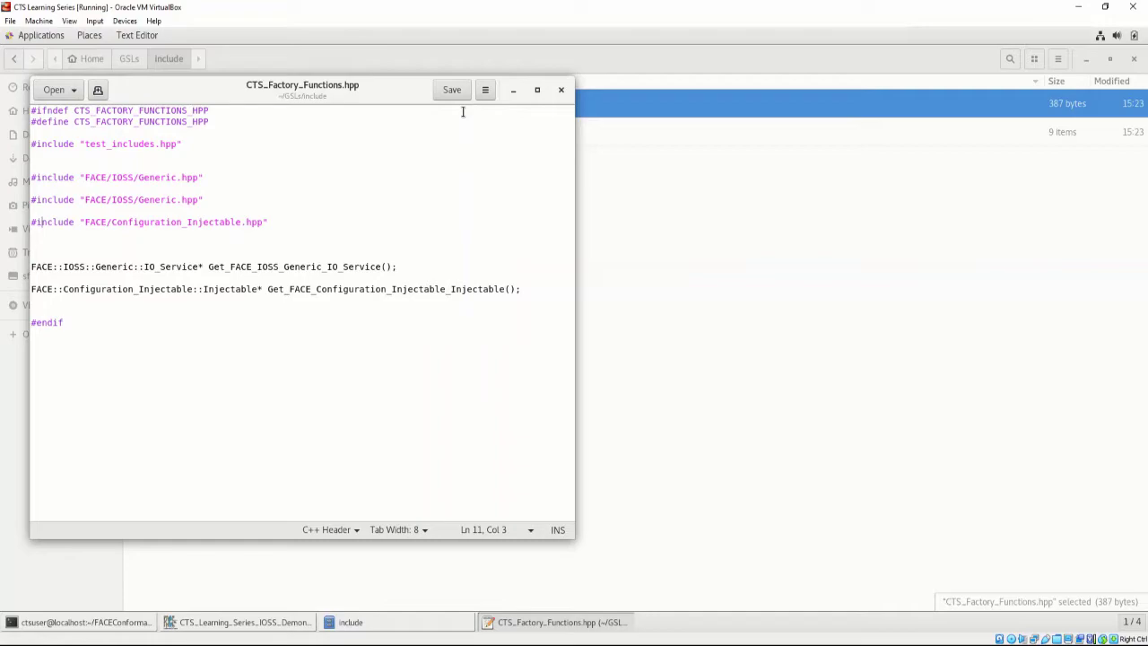
pyautogui.click(512, 93)
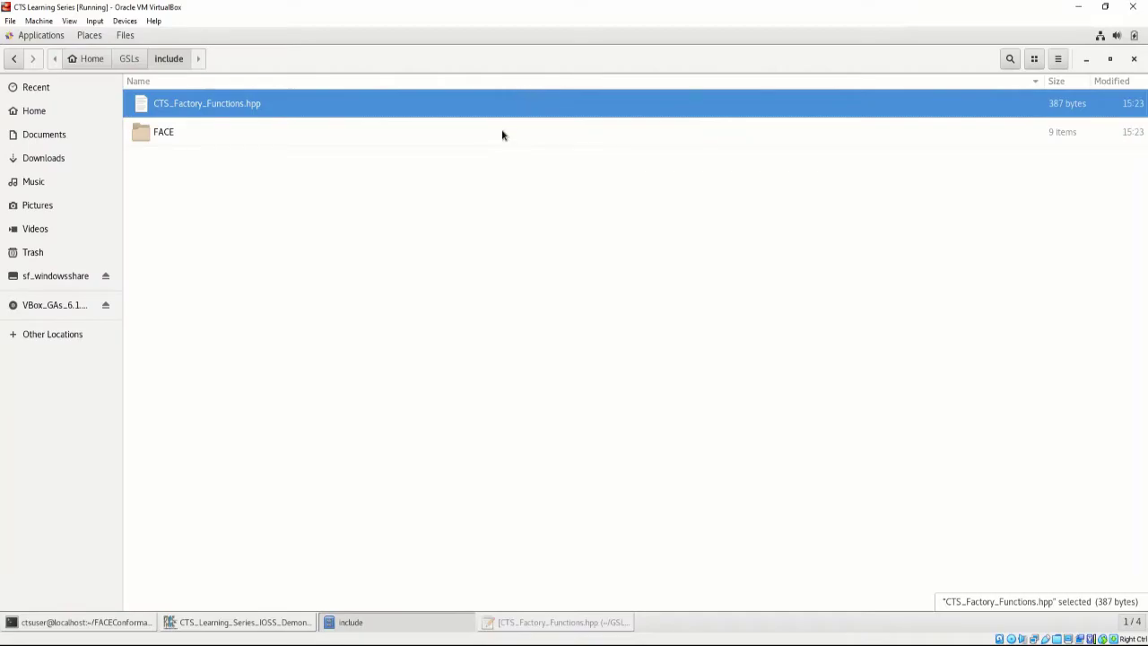
pyautogui.doubleClick(501, 134)
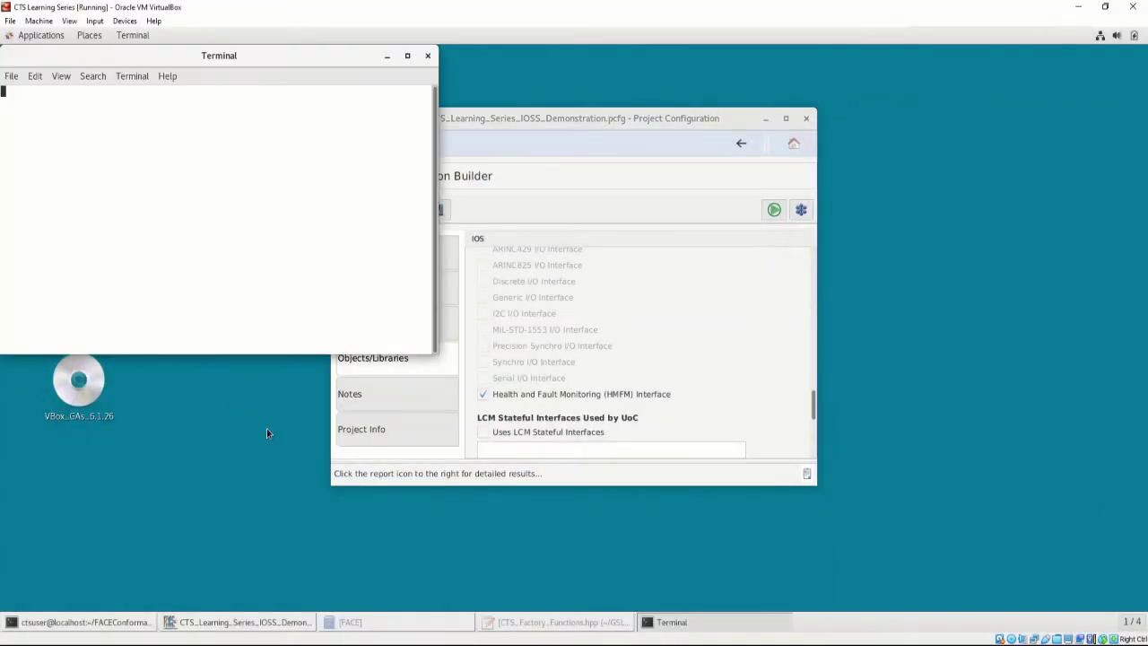
# - Create IOSS_Factory_Functions.cpp with gedit in the CTSLearningSeries directory and place it in its own window beside the CTS_Factory_Functions.hpp header
pyautogui.write('cd CTSLearningSeries/')
pyautogui.press('Return')
pyautogui.write('gedit IOSS_Factory_Functions.cpp')
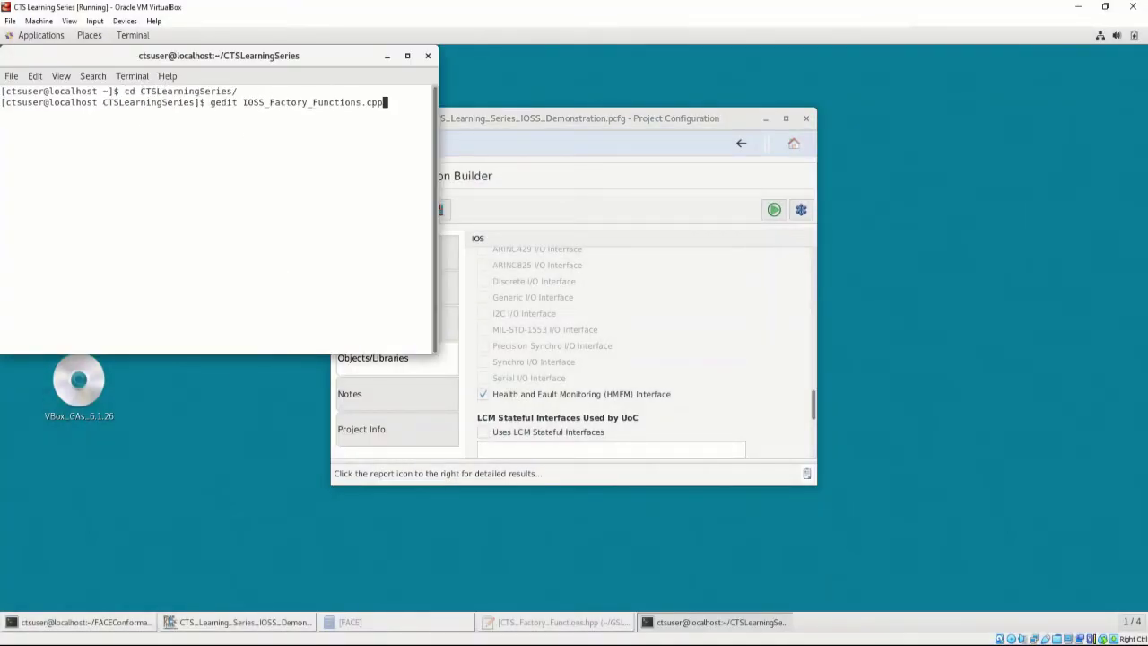
pyautogui.press('Return')
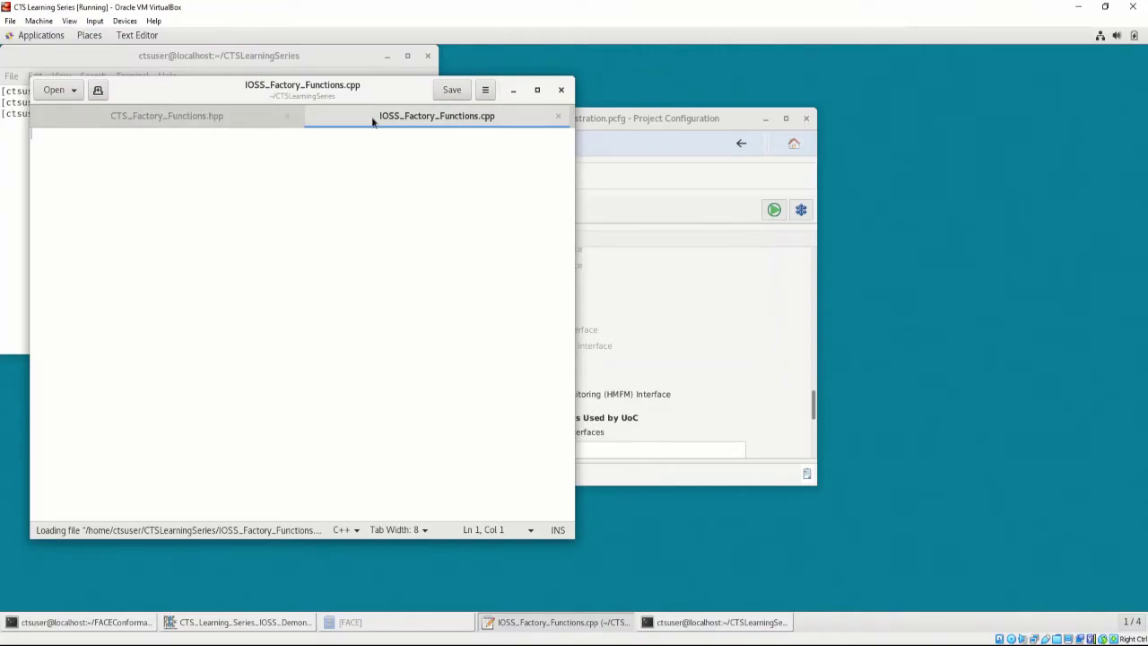
pyautogui.moveTo(368, 123); pyautogui.dragTo(696, 88)
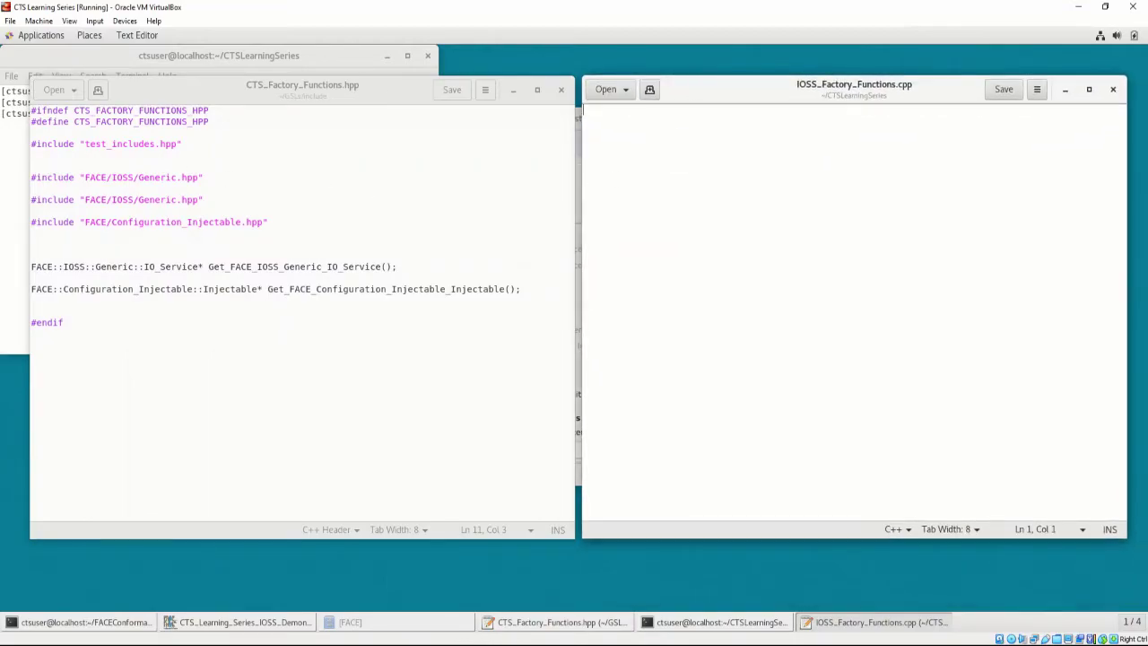
# - Start IOSS_Factory_Functions.cpp with includes for "CTS_Factory_Functions.hpp" and <FIA_IO_Service.hpp>
pyautogui.write('#include "CTS_Factory_Functions.hpp"')
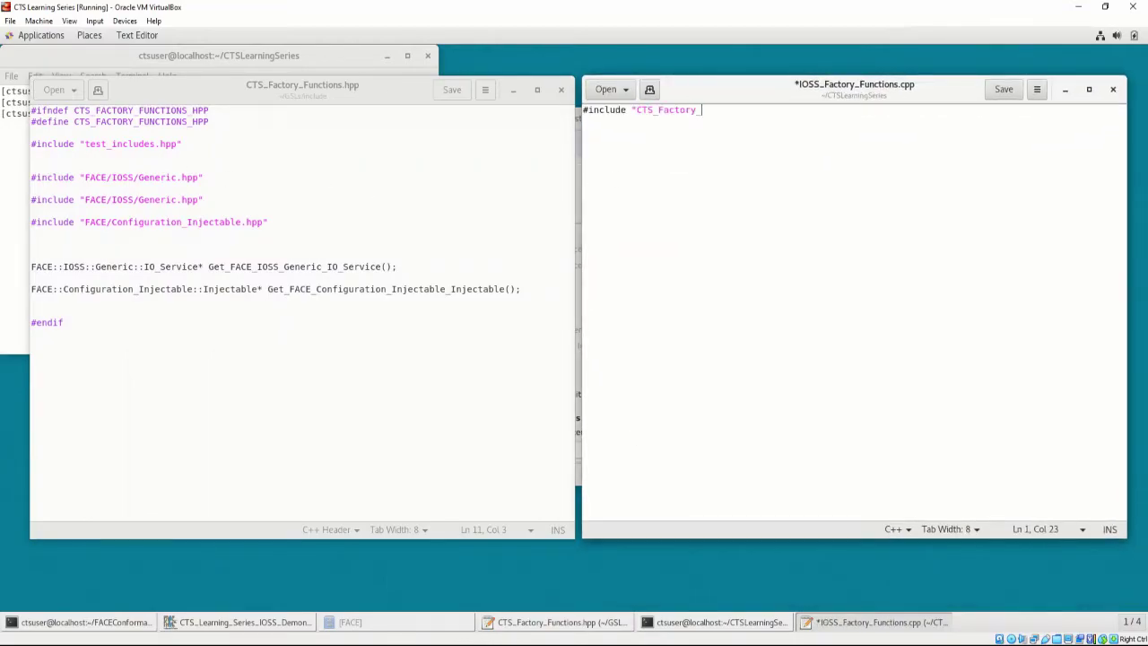
pyautogui.press('Return')
pyautogui.write('#include <FIA_IO_Service.hpp>')
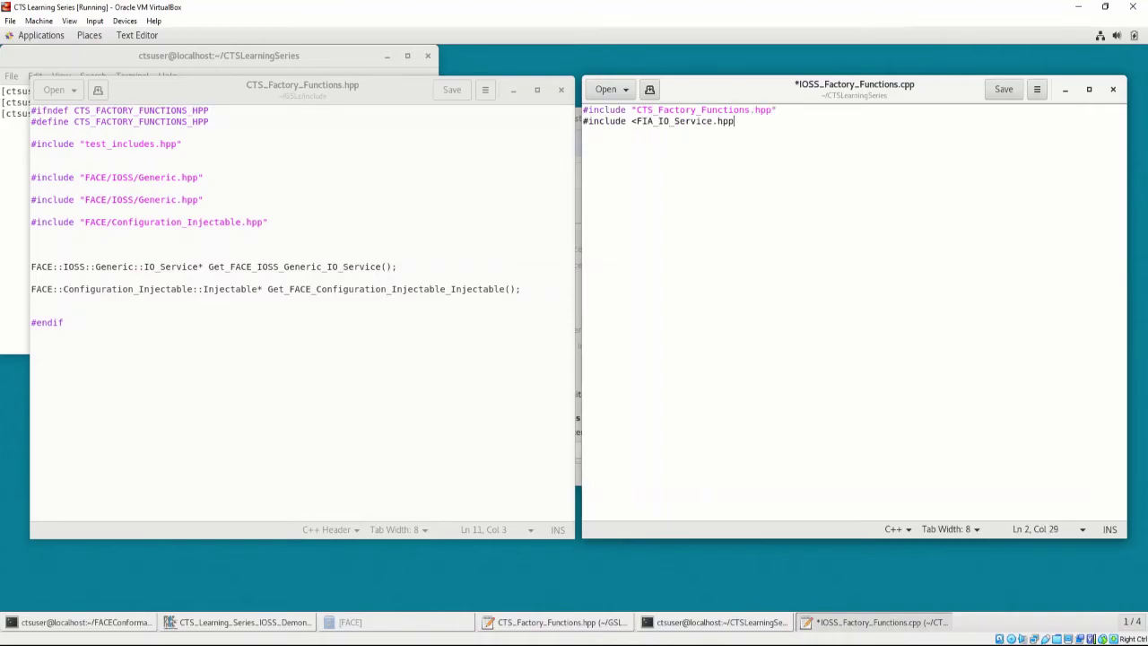
pyautogui.press('Return')
pyautogui.press('Return')
# - Copy the IO_Service and Injectable factory function declarations from CTS_Factory_Functions.hpp into IOSS_Factory_Functions.cpp below the includes
pyautogui.moveTo(521, 292); pyautogui.dragTo(33, 267)
pyautogui.hotkey('ctrl', 'c')
pyautogui.click(611, 166)
pyautogui.hotkey('ctrl', 'v')
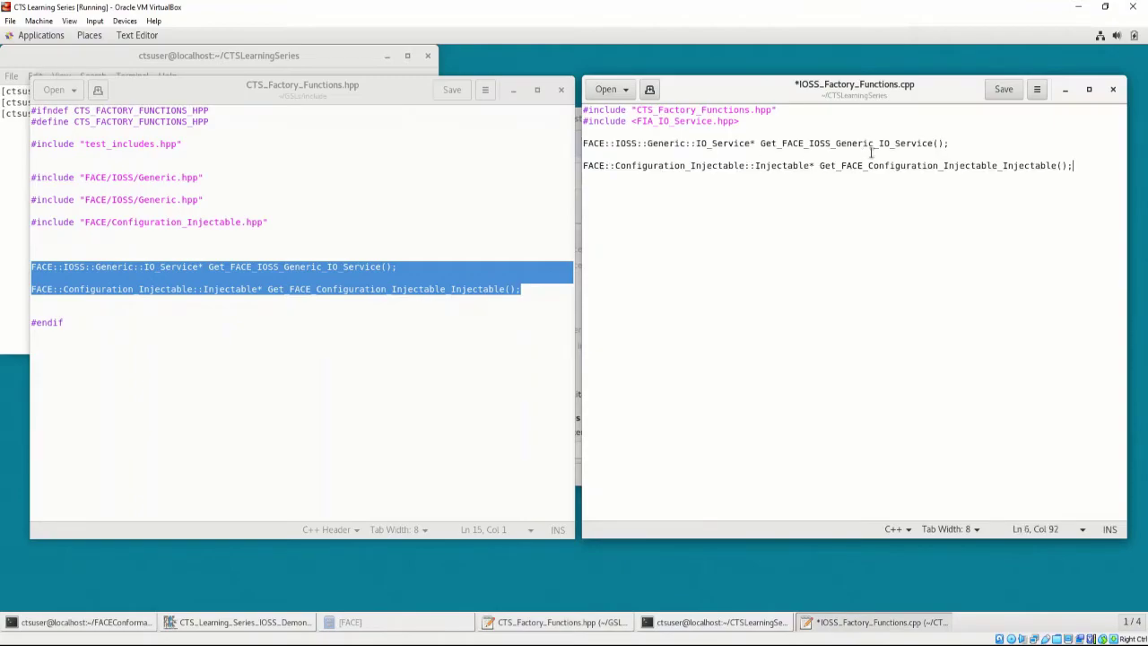
# - Turn both copied declarations into function definitions by replacing their semicolons with empty brace bodies
pyautogui.click(956, 144)
pyautogui.press('BackSpace')
pyautogui.press('Return')
pyautogui.write('{')
pyautogui.press('Return')
pyautogui.press('Return')
pyautogui.write('}')
pyautogui.click(1084, 199)
pyautogui.press('BackSpace')
pyautogui.press('Return')
pyautogui.write('{')
pyautogui.press('Return')
pyautogui.press('Return')
pyautogui.write('}')
# - Make both factory functions return new FIA::IOSS::Generic::FIA_IO_Service and save the source file
pyautogui.click(597, 164)
pyautogui.press('Tab')
pyautogui.write('return new ')
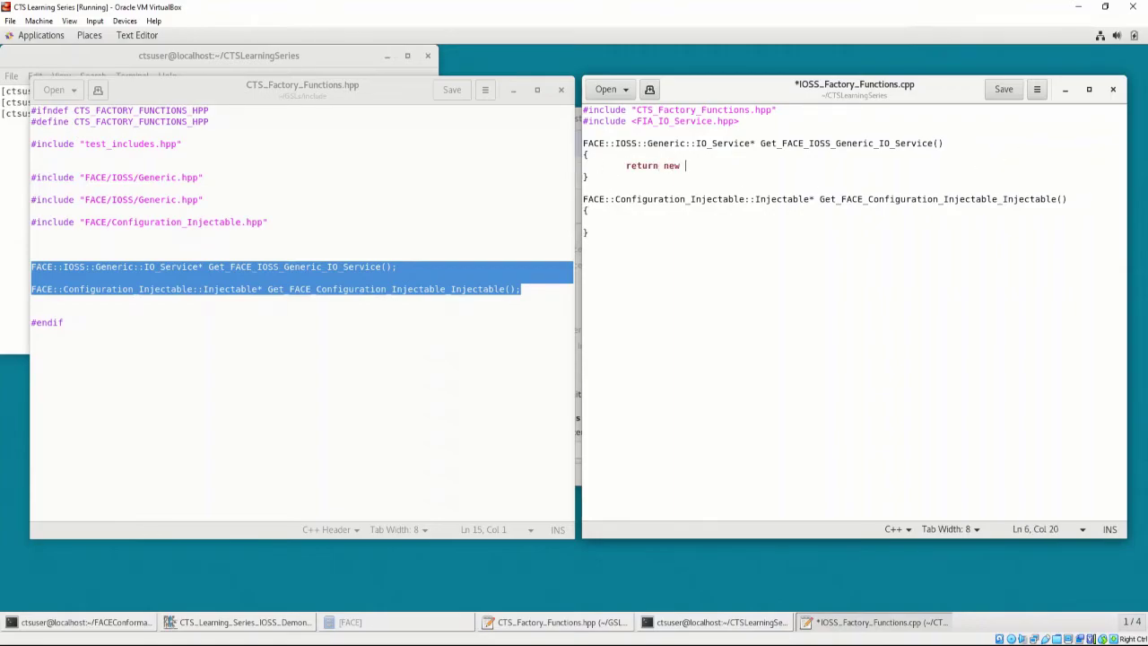
pyautogui.write('FIA::IOSS::Generic::FIA_IO_Service')
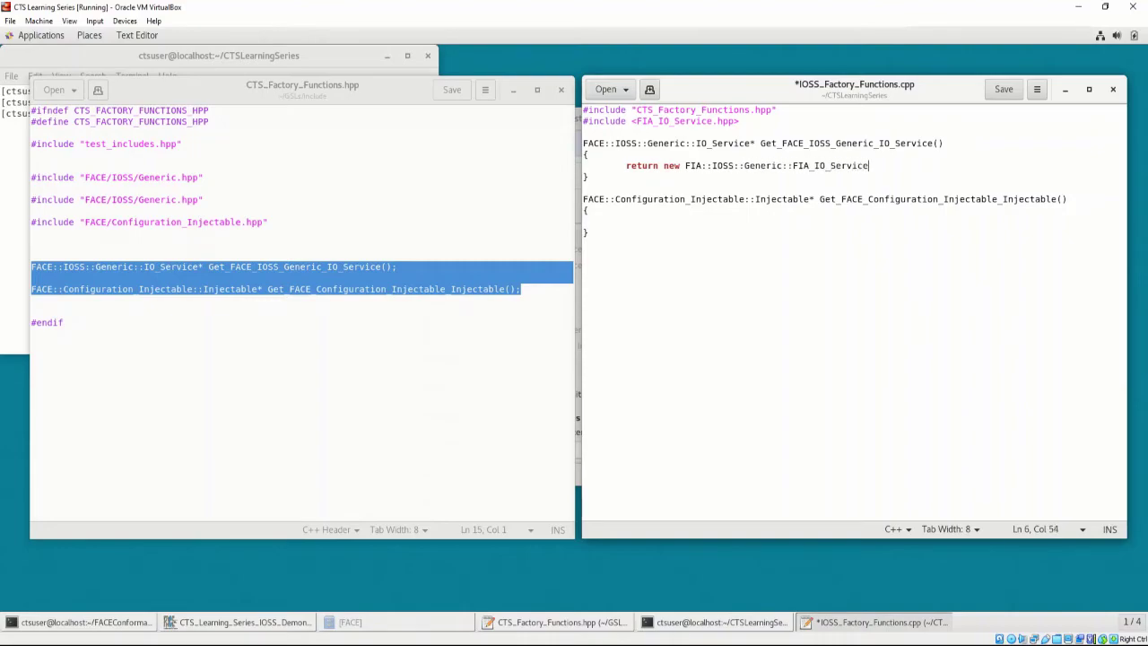
pyautogui.write(';')
pyautogui.click(652, 222)
pyautogui.write('return new FIA')
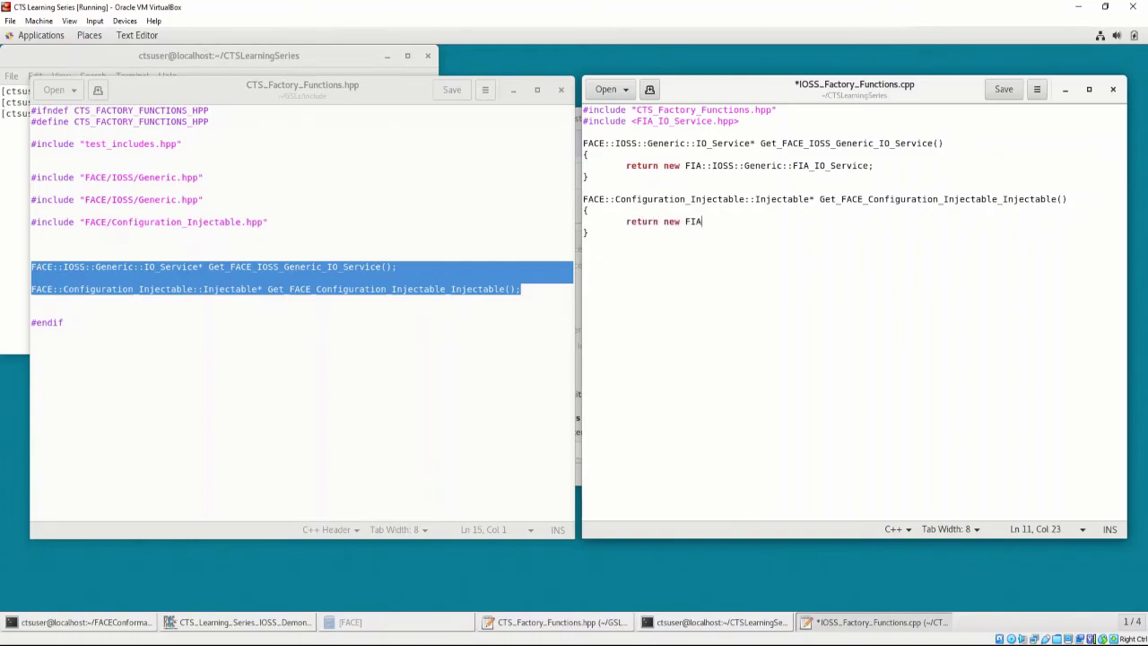
pyautogui.write('::IOSS::Generic::FIA_IO_Service;')
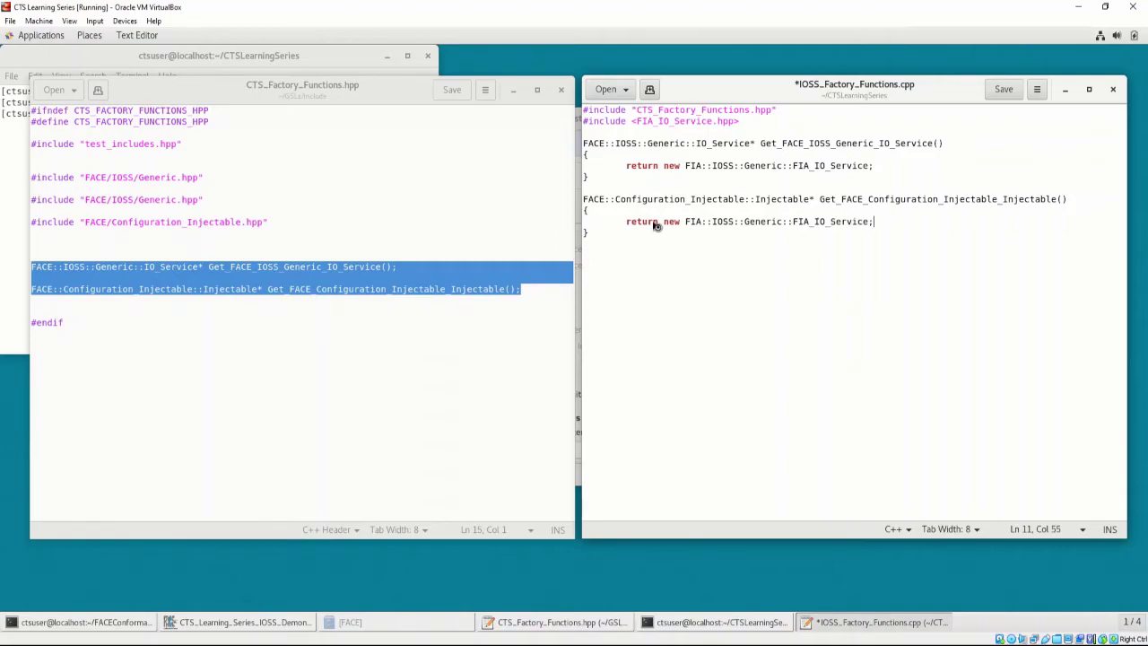
pyautogui.hotkey('ctrl', 's')
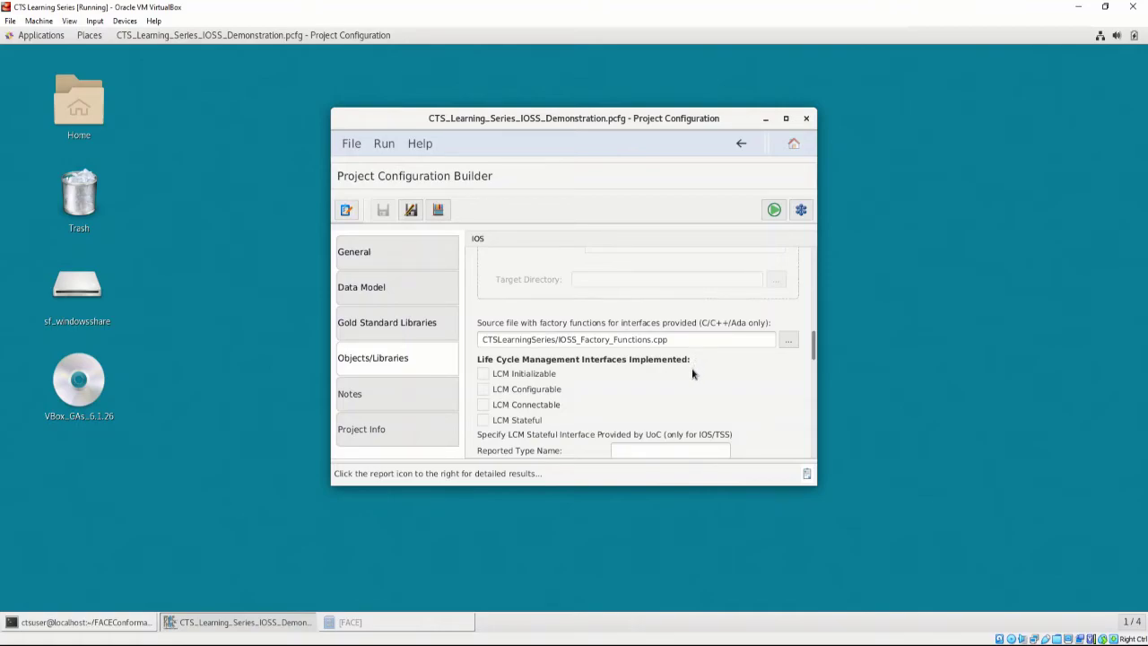
# - Open a new terminal and change to the Desktop/BALSA31-v3.1.1 directory
pyautogui.scroll(5, 692, 373)
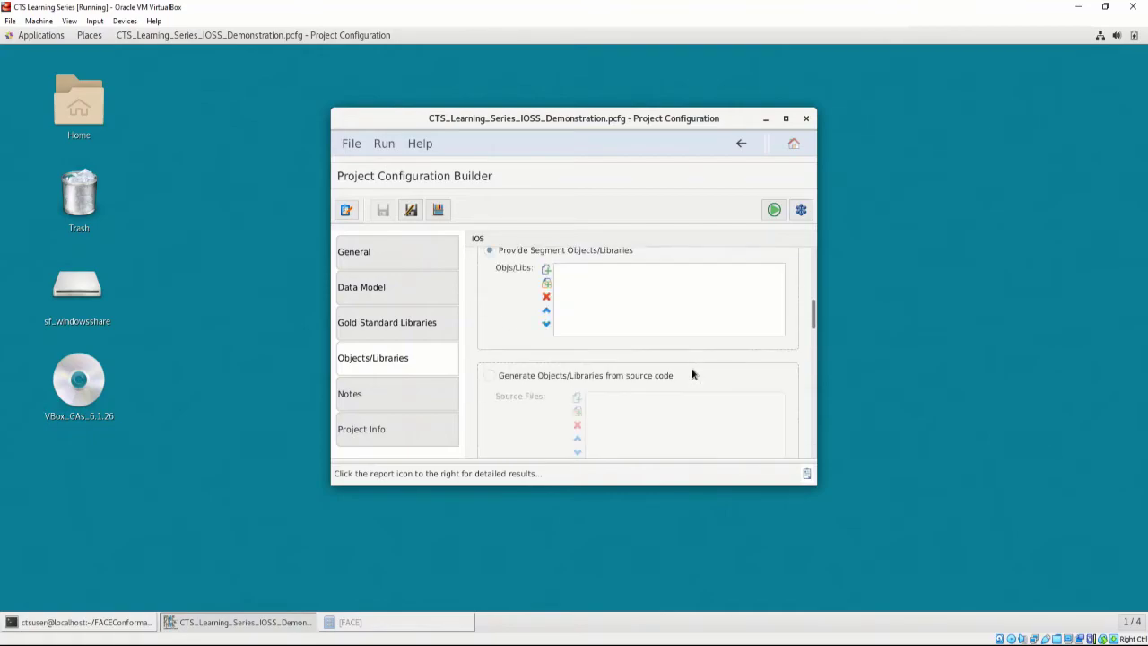
pyautogui.rightClick(274, 349)
pyautogui.click(302, 467)
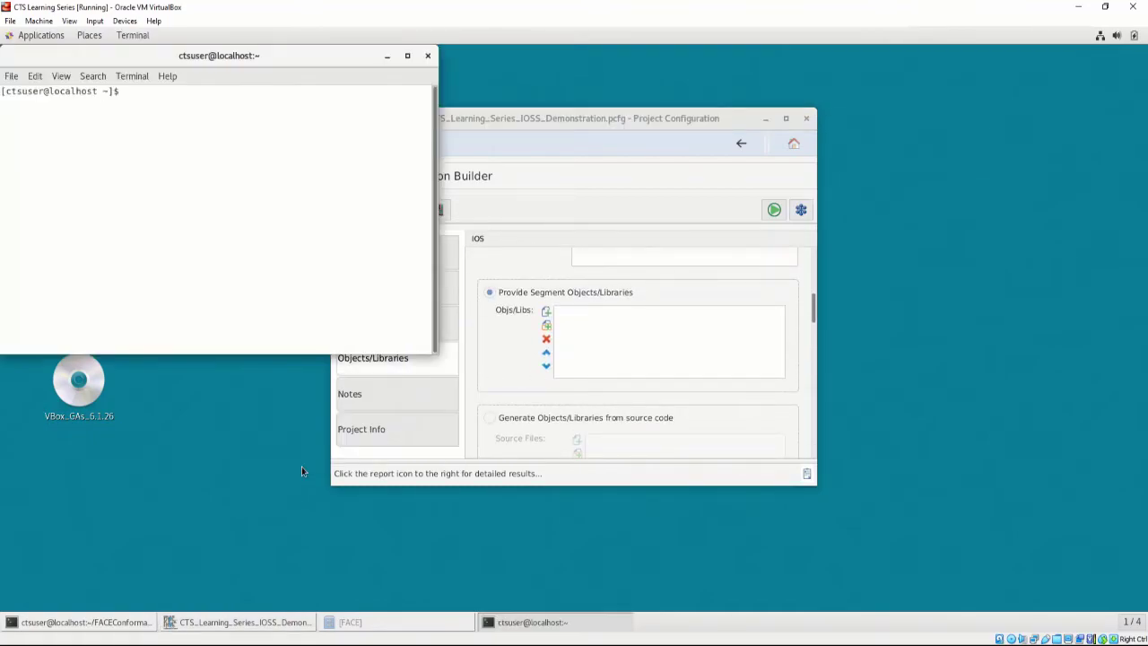
pyautogui.write('cd Desktop/')
pyautogui.press('Return')
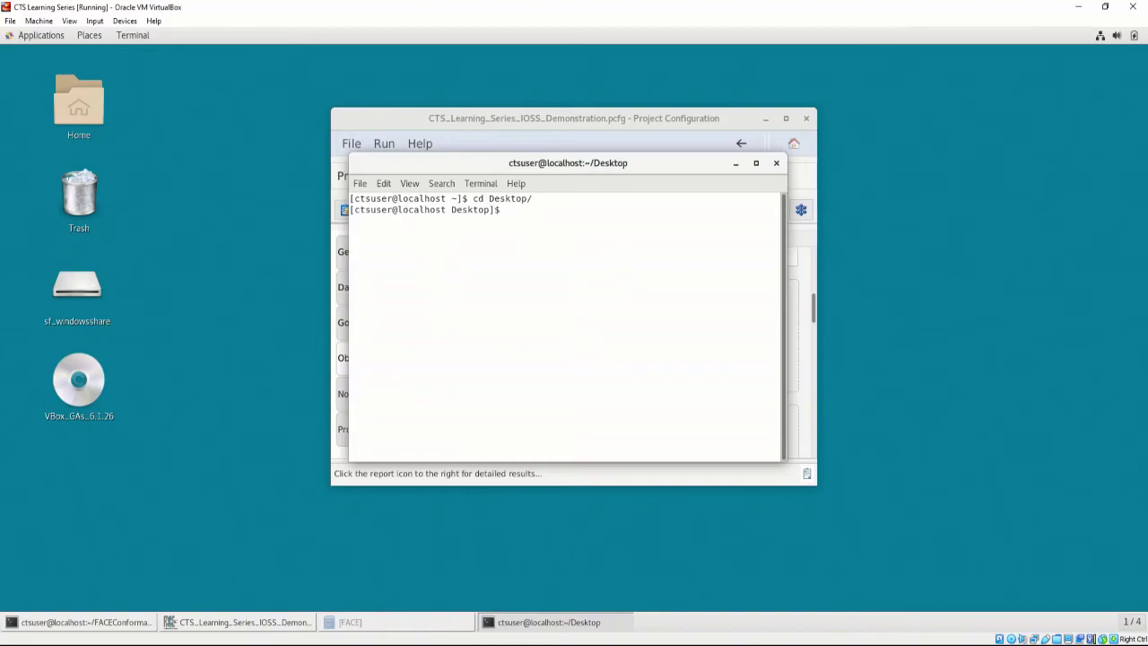
pyautogui.write('cd BALSA31-v3.1.1/')
pyautogui.press('Return')
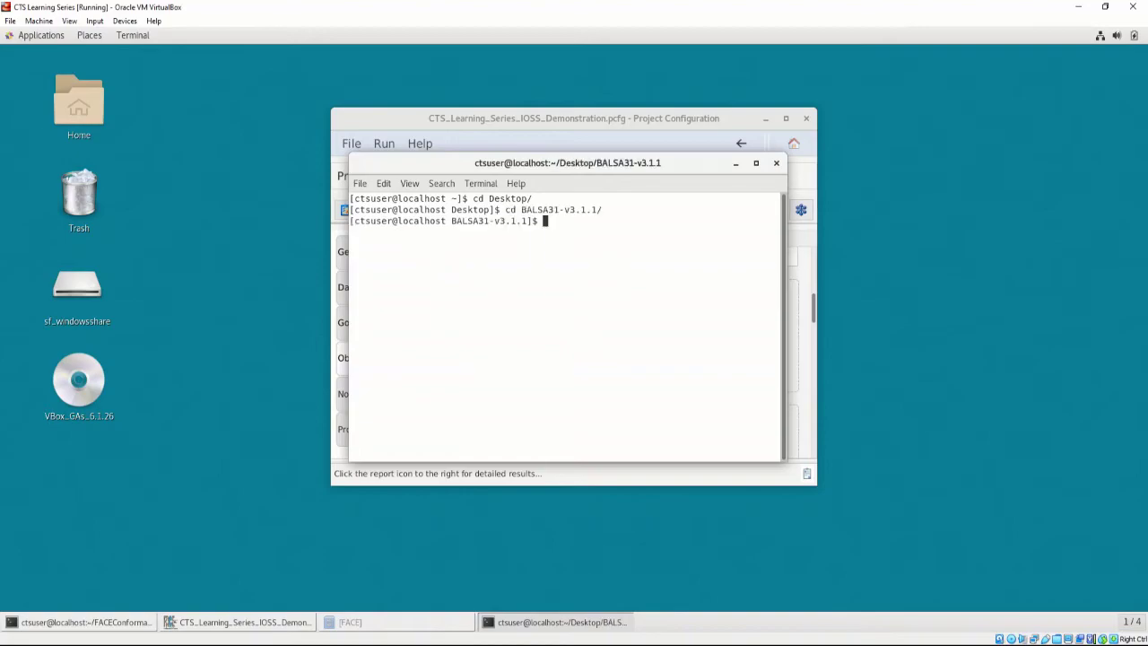
# - Check the GSL_BASE and GENERATED_GSL paths in config/conformance.inc with nano, leaving the file unmodified
pyautogui.write('nano config/con')
pyautogui.press('Tab')
pyautogui.press('Return')
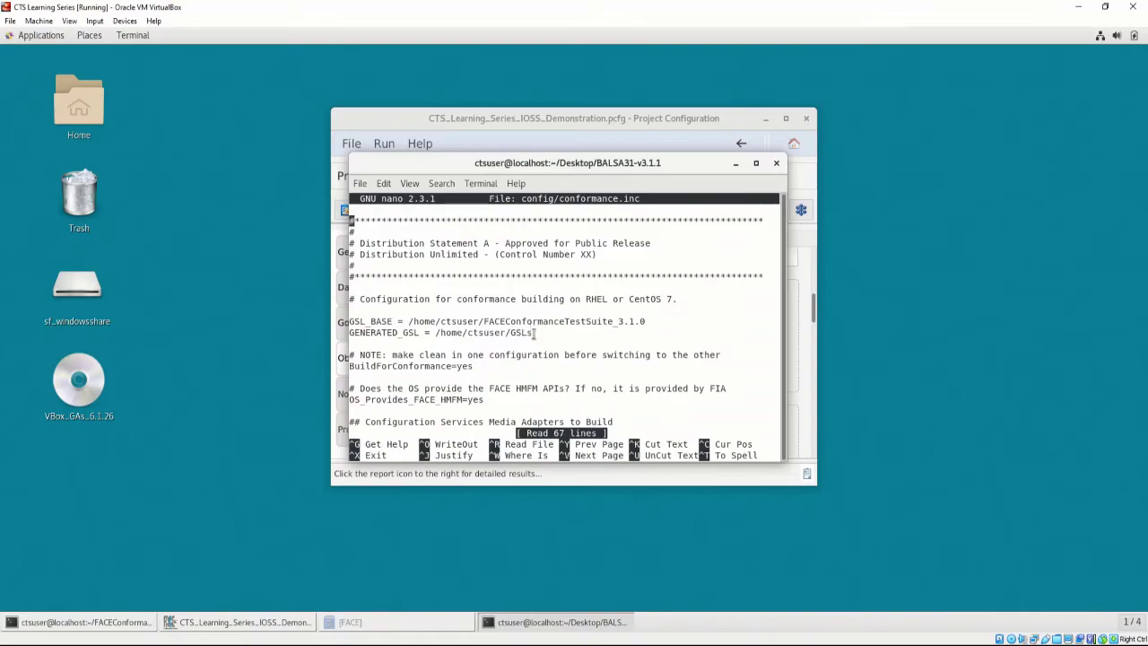
pyautogui.moveTo(535, 332); pyautogui.dragTo(269, 321)
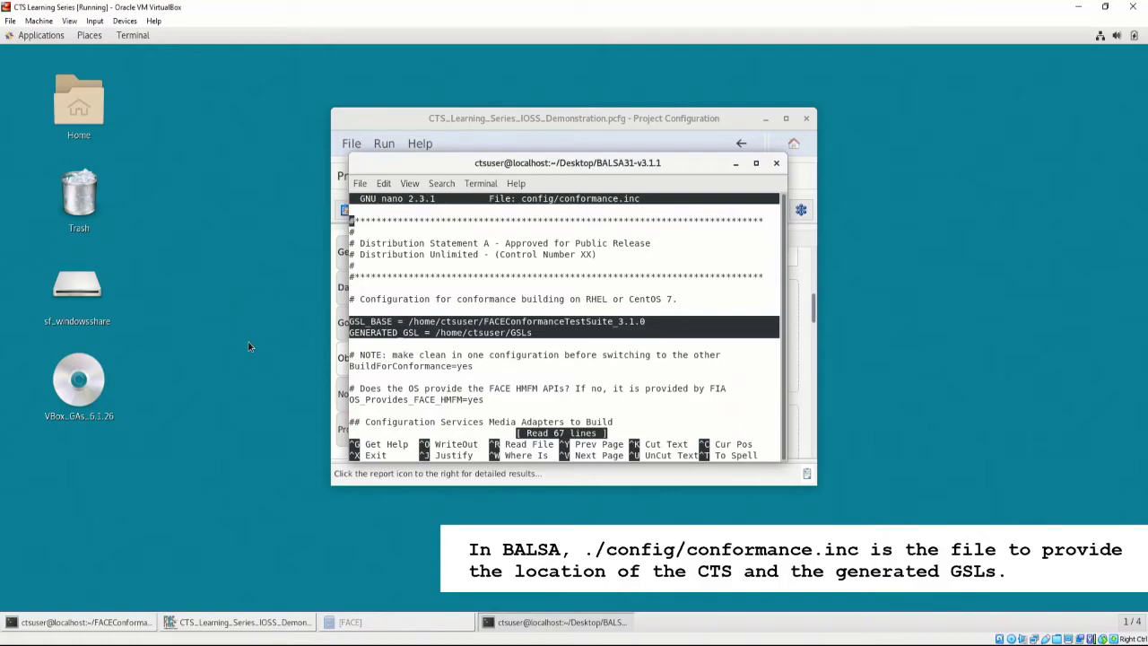
pyautogui.click(421, 374)
pyautogui.hotkey('ctrl', 'x')
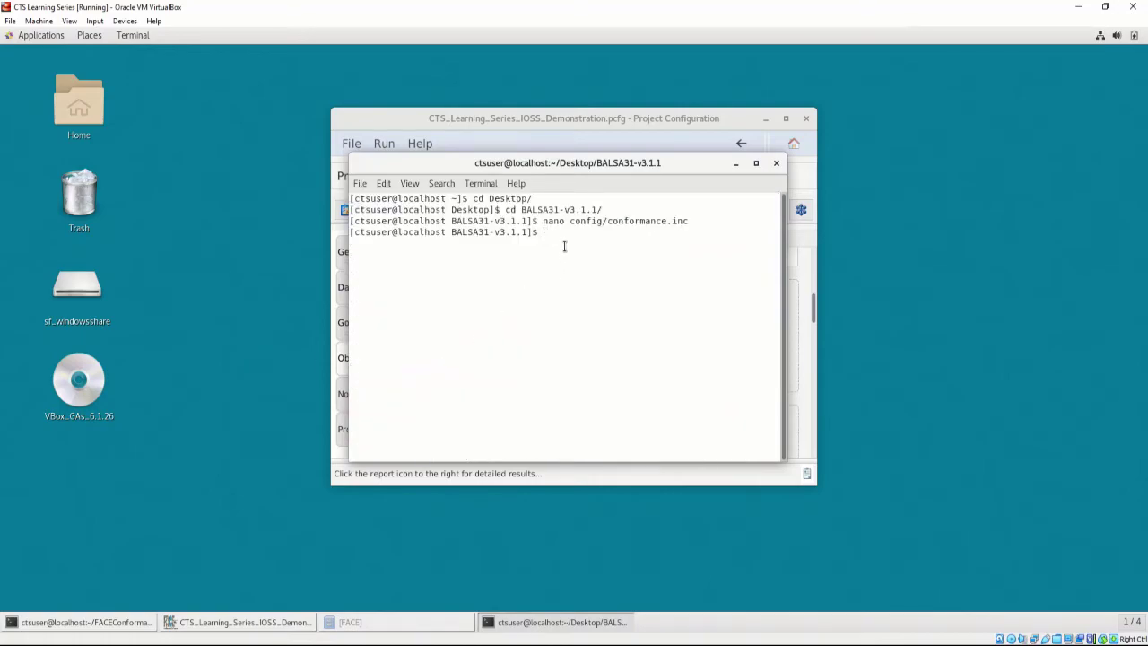
# - Build the IOSS target with Makefile.conformance and locate the output object's path in the build log
pyautogui.write('make -f Makefile.conformance IOSS')
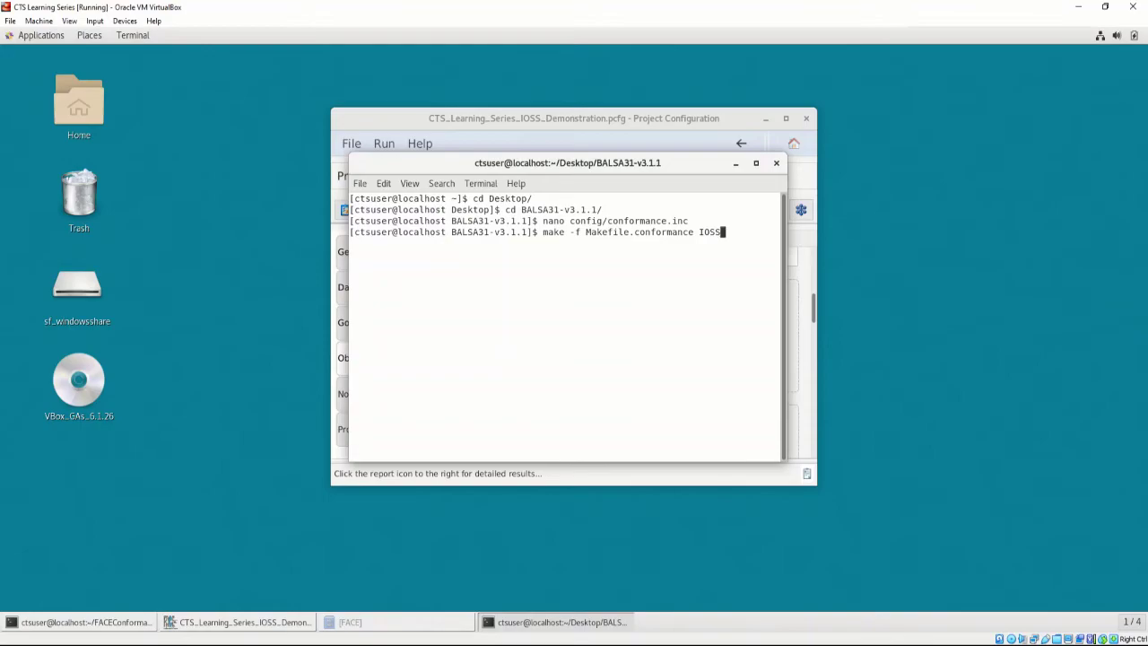
pyautogui.press('Return')
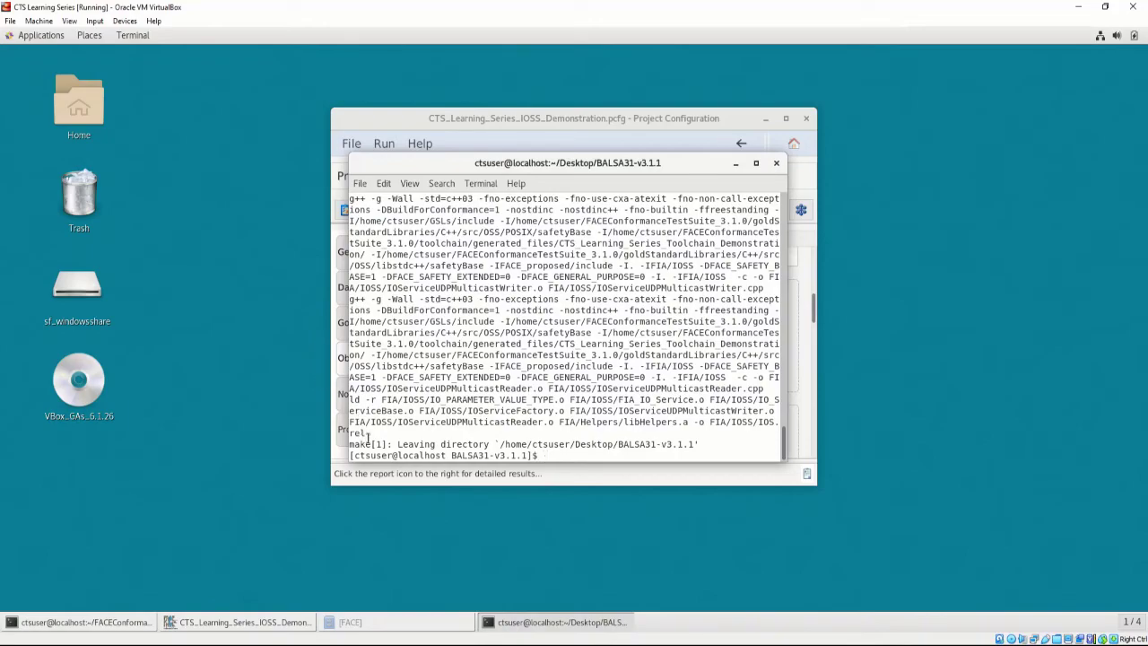
pyautogui.moveTo(366, 435); pyautogui.dragTo(709, 422)
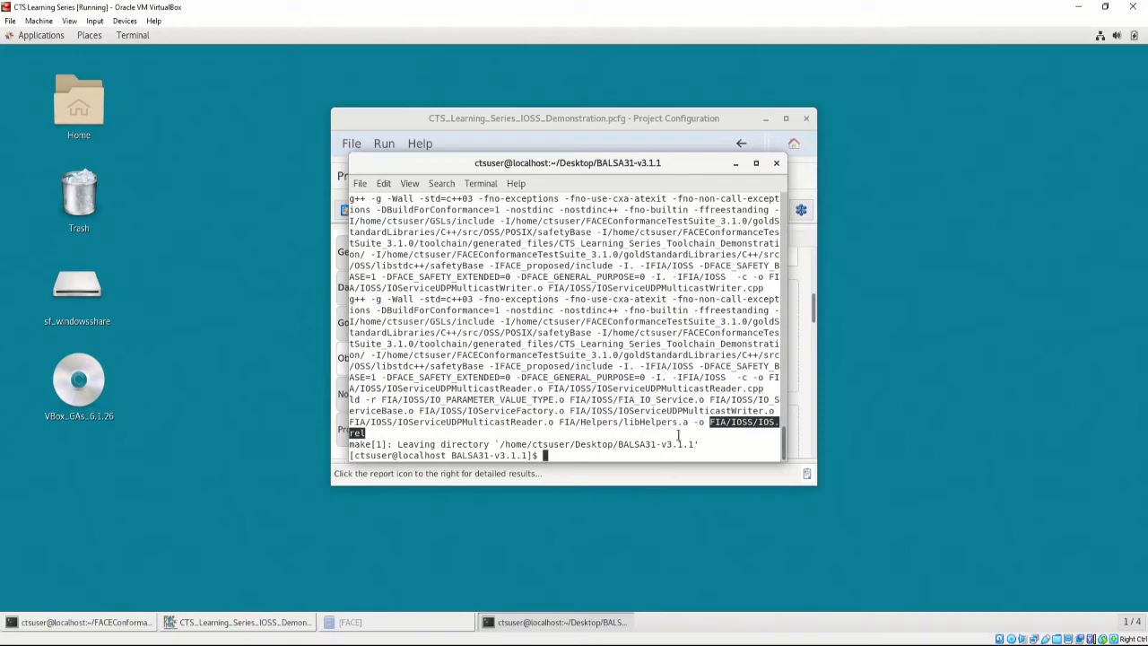
pyautogui.click(736, 167)
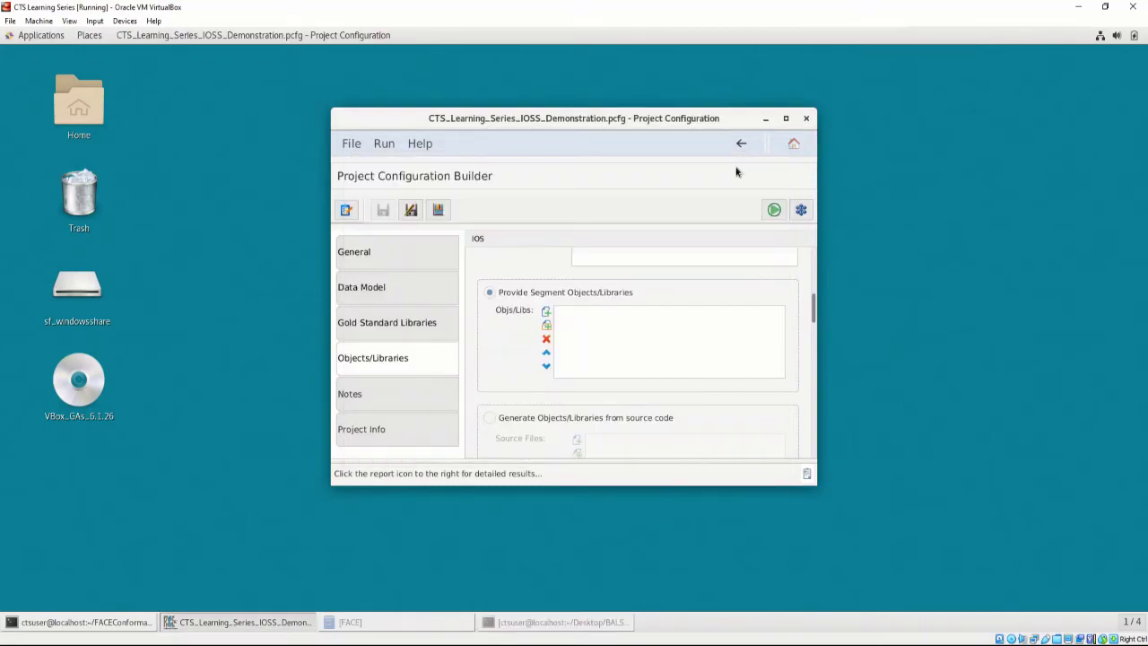
# - Add Desktop/BALSA31-v3.1.1/FIA/IOSS/IOS.rel to the segment objects and libraries of the IOSS project
pyautogui.click(546, 312)
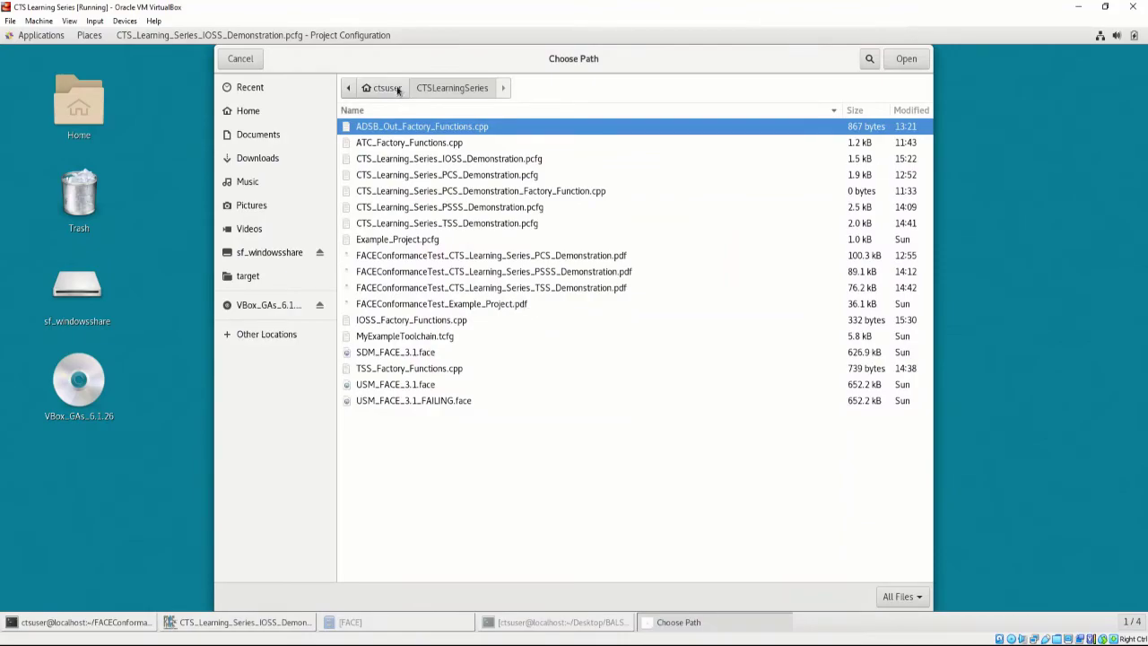
pyautogui.click(387, 87)
pyautogui.click(406, 192)
pyautogui.doubleClick(406, 191)
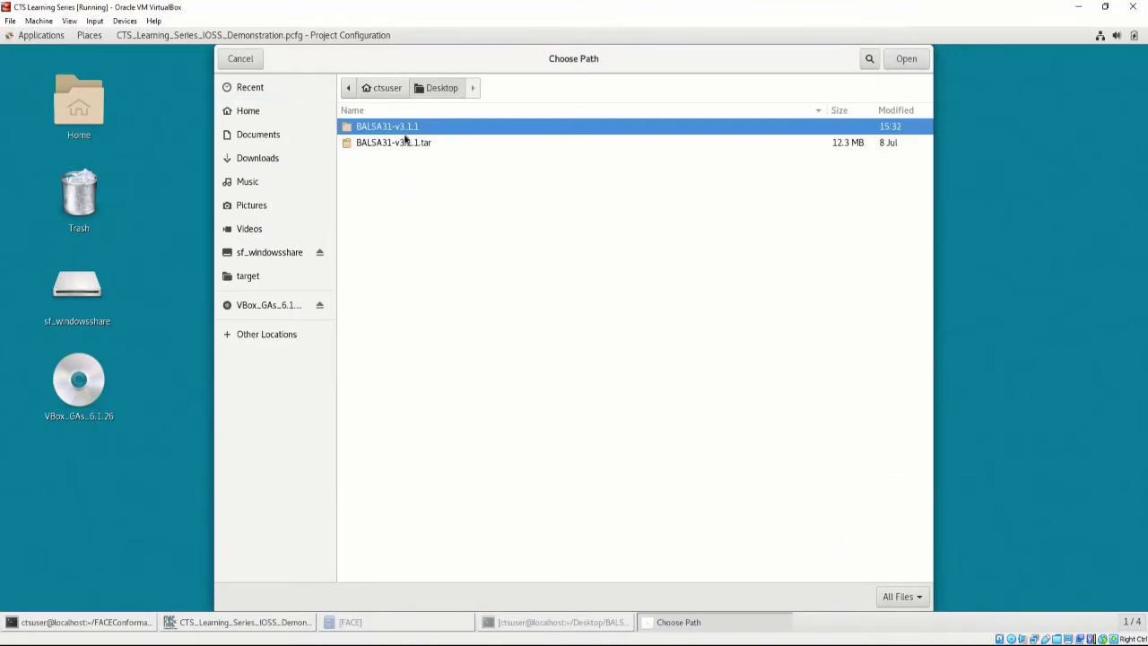
pyautogui.doubleClick(405, 135)
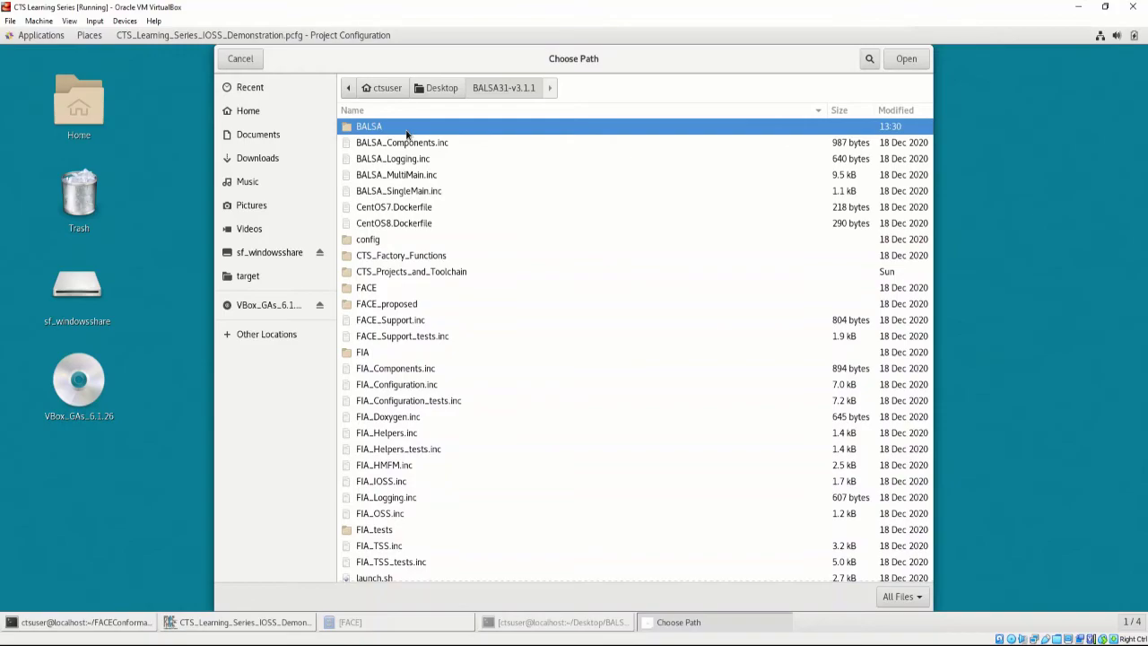
pyautogui.doubleClick(375, 353)
pyautogui.doubleClick(379, 224)
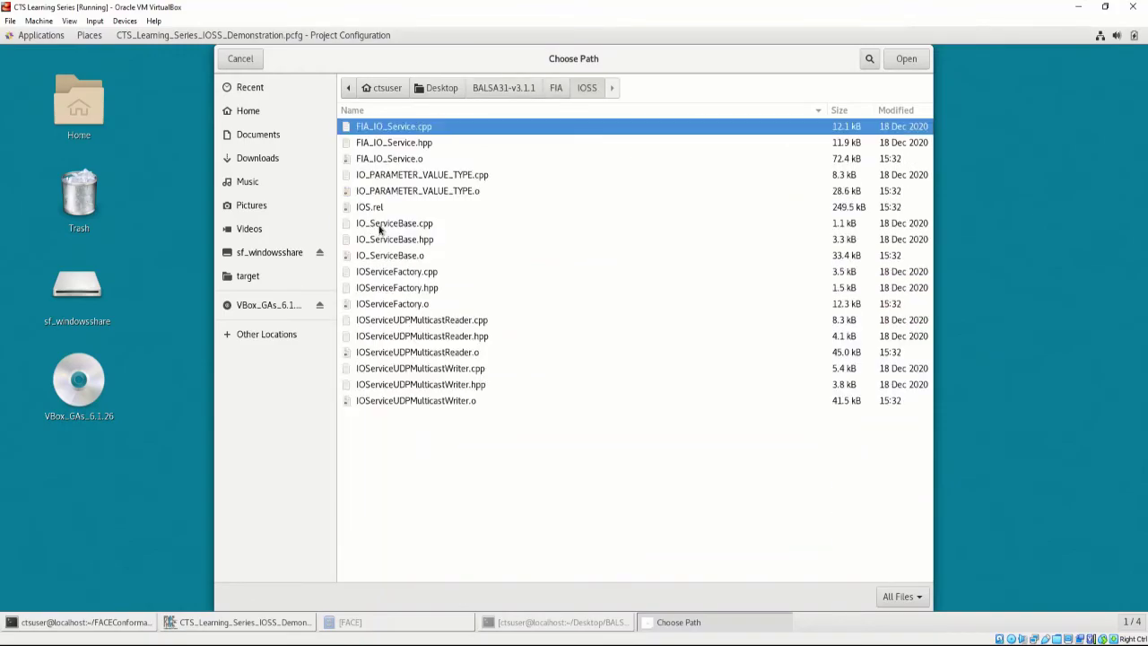
pyautogui.click(386, 208)
pyautogui.click(907, 59)
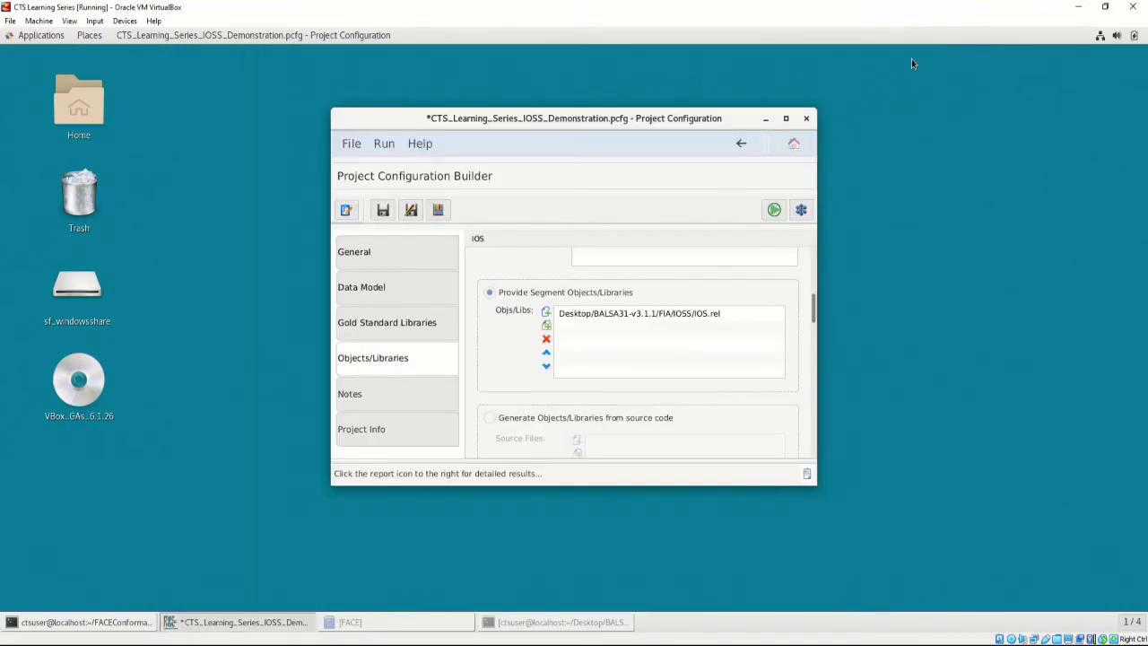
# - Save the IOSS project configuration and proceed to its segment conformance test
pyautogui.click(383, 209)
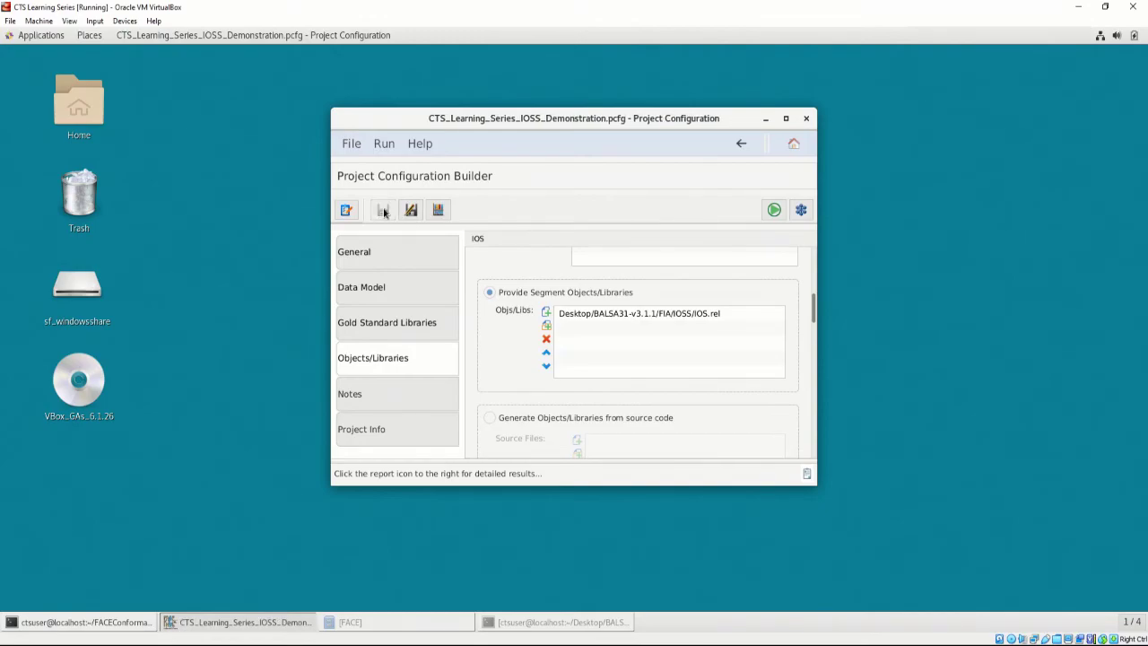
pyautogui.click(771, 212)
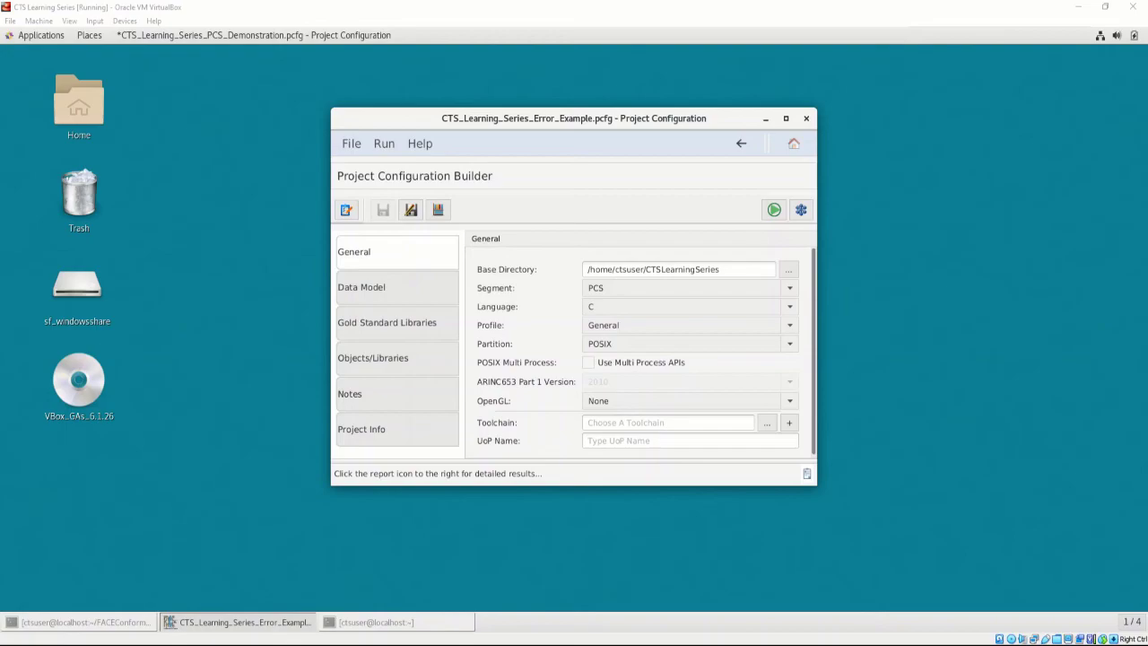
# - Run the conformance test on the CTS_Learning_Series_Error_Example.pcfg project and return to its configuration
pyautogui.click(765, 213)
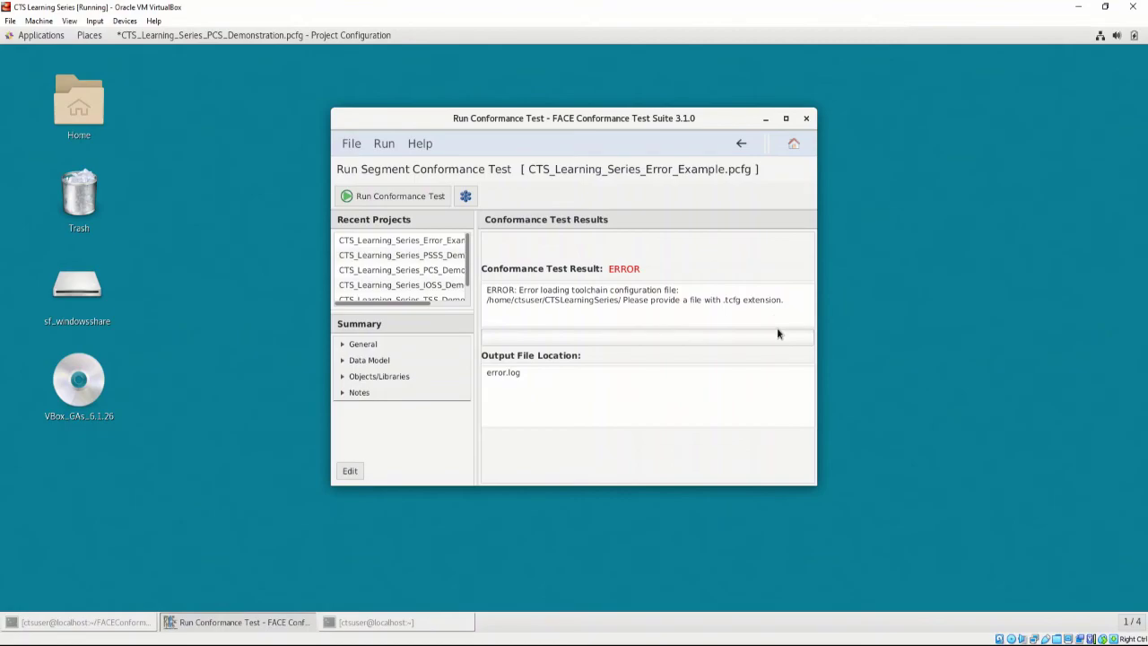
pyautogui.click(749, 144)
pyautogui.click(750, 144)
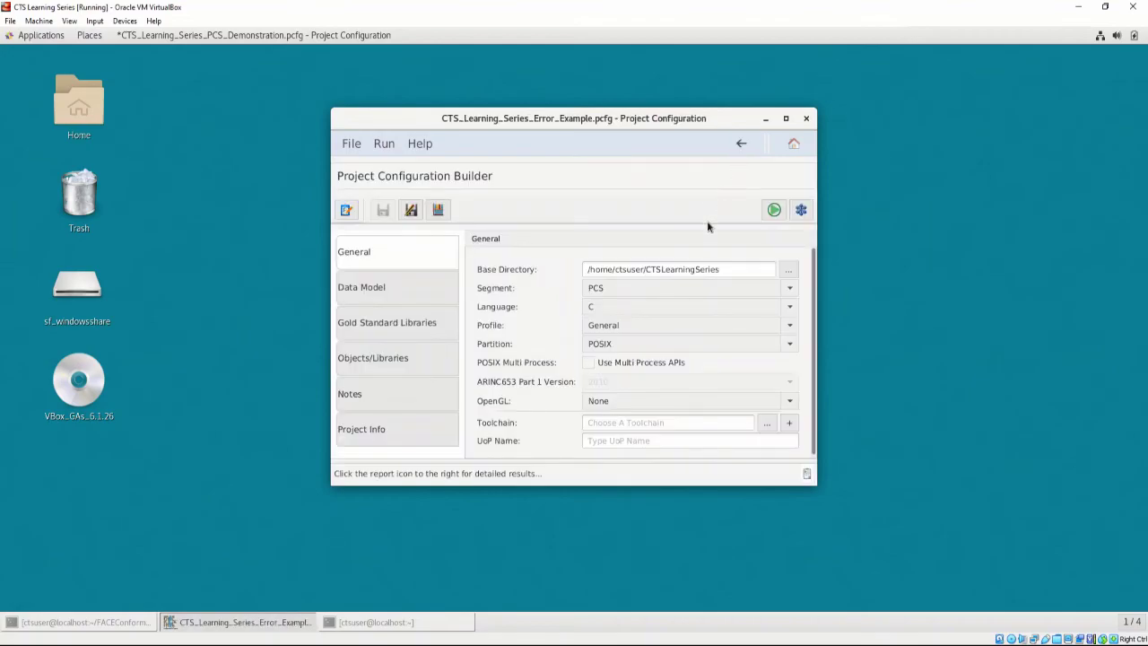
# - Validate the error example's project configuration, dismiss the result dialogs and examine the detailed Configuration Test report
pyautogui.click(347, 212)
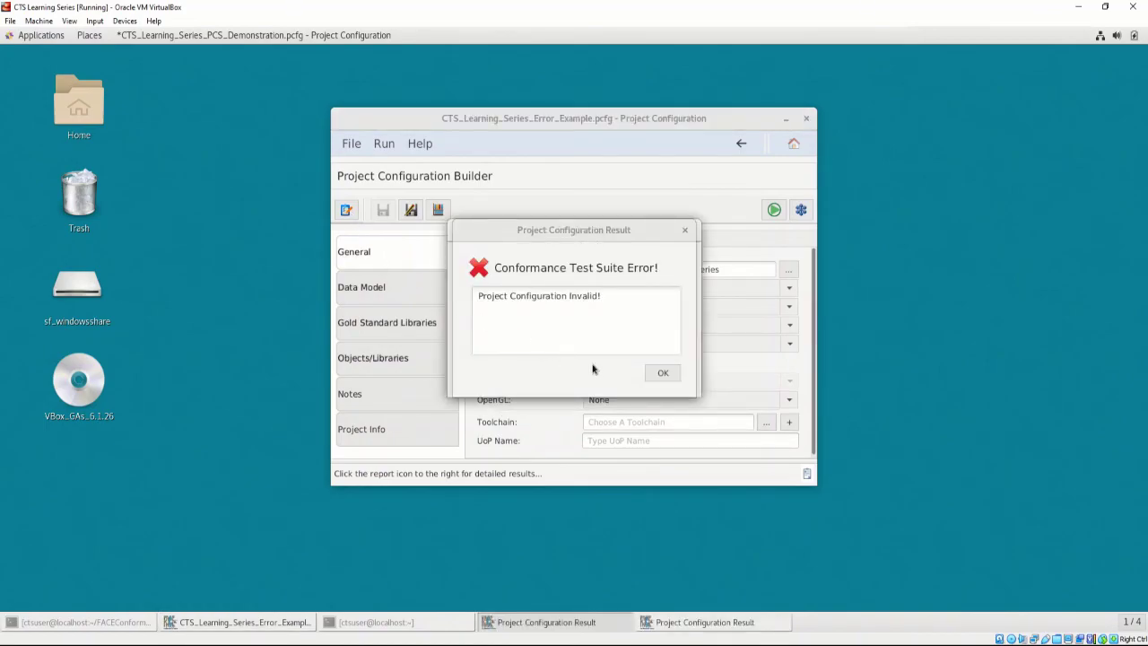
pyautogui.click(663, 374)
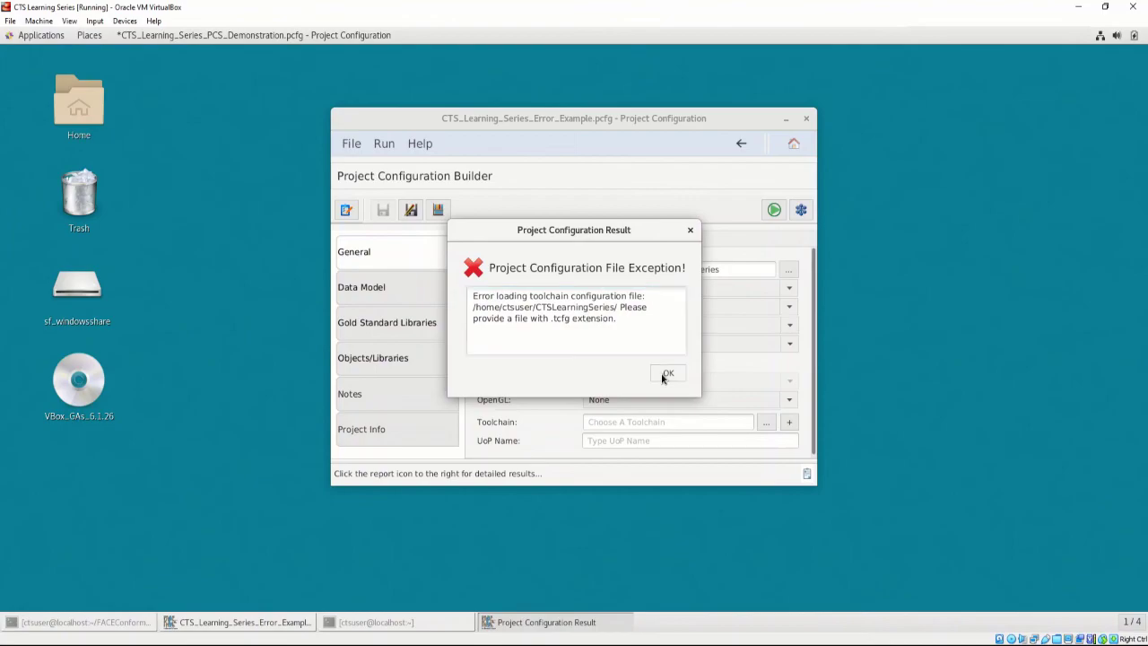
pyautogui.click(665, 374)
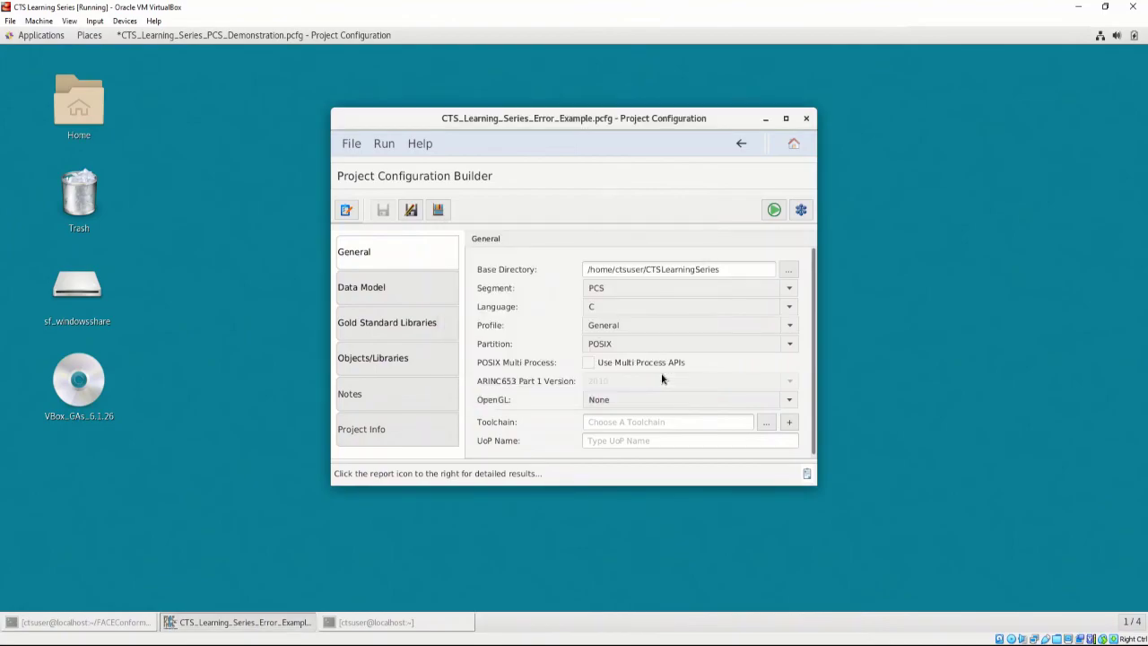
pyautogui.click(807, 473)
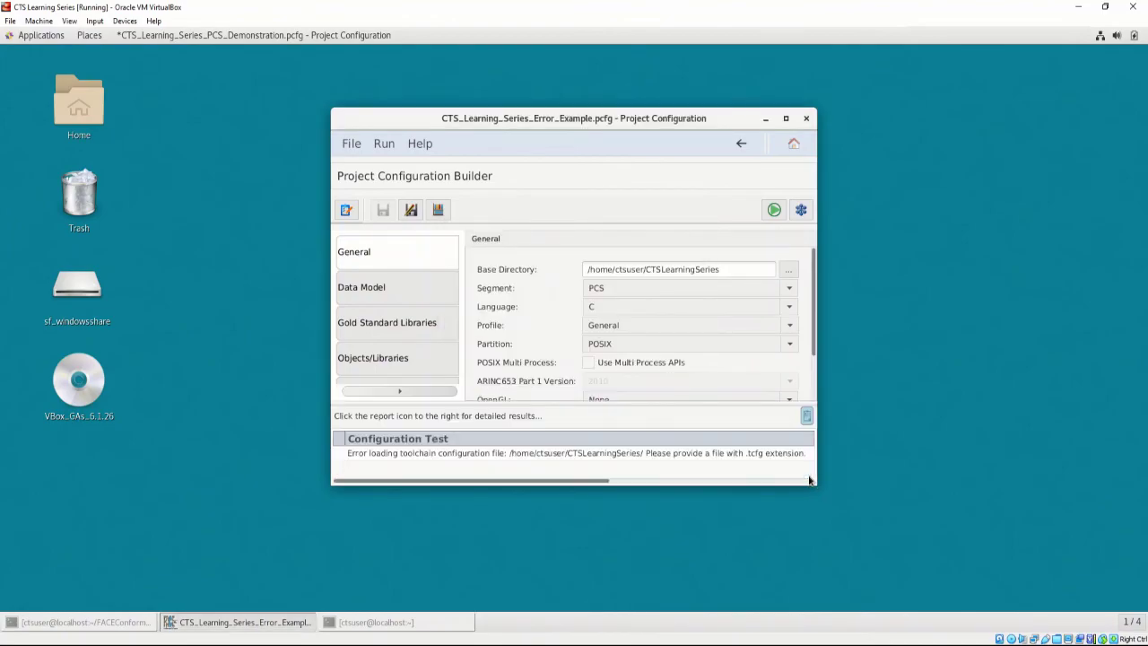
pyautogui.click(586, 458)
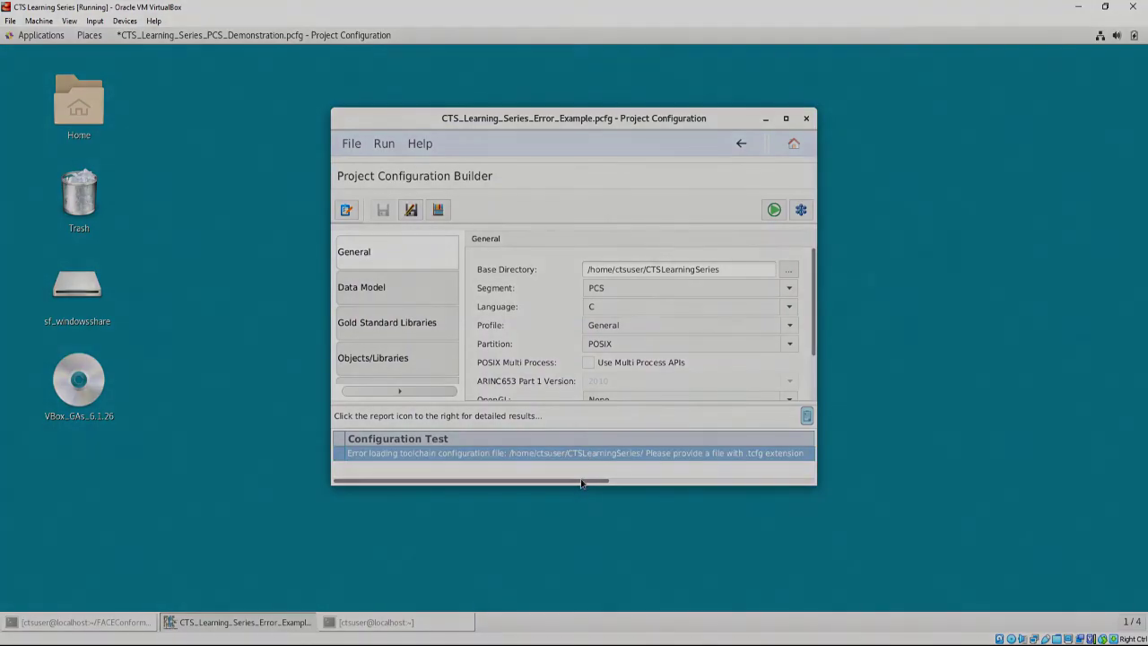